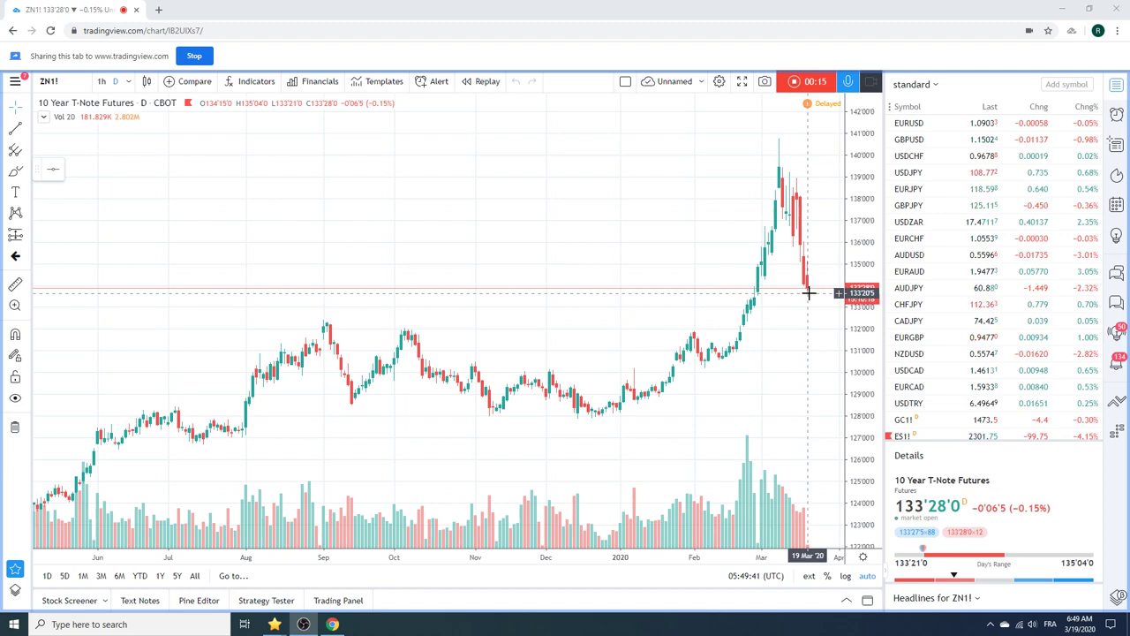
# Step: Zoom the ZN1! daily chart to span roughly September through March
pyautogui.scroll(2, 717, 287)
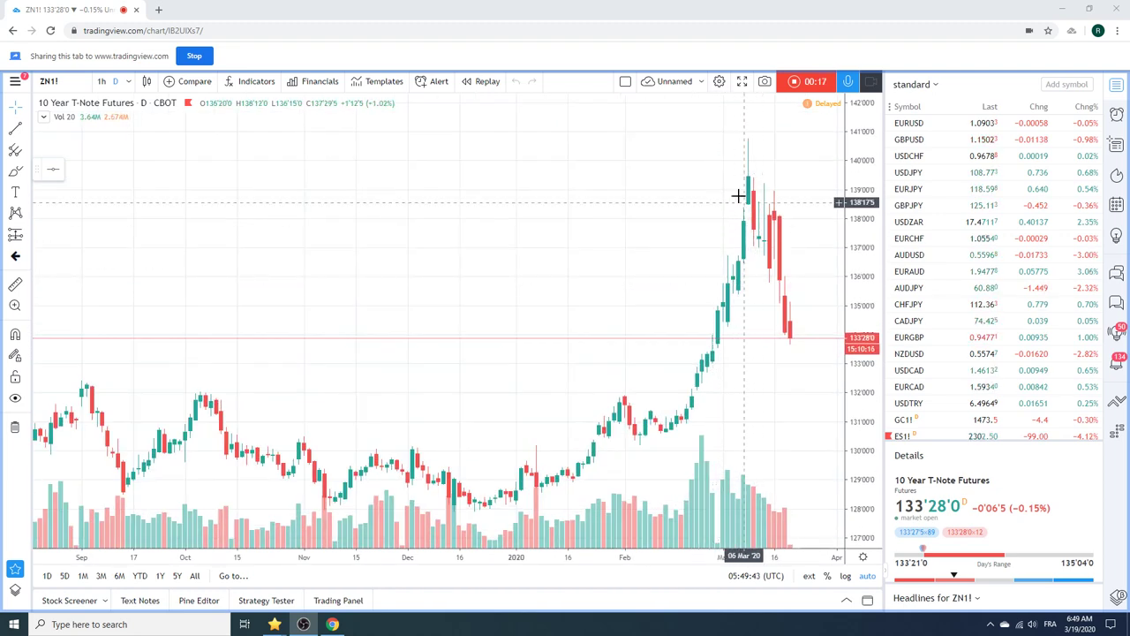
pyautogui.scroll(-3, 933, 227)
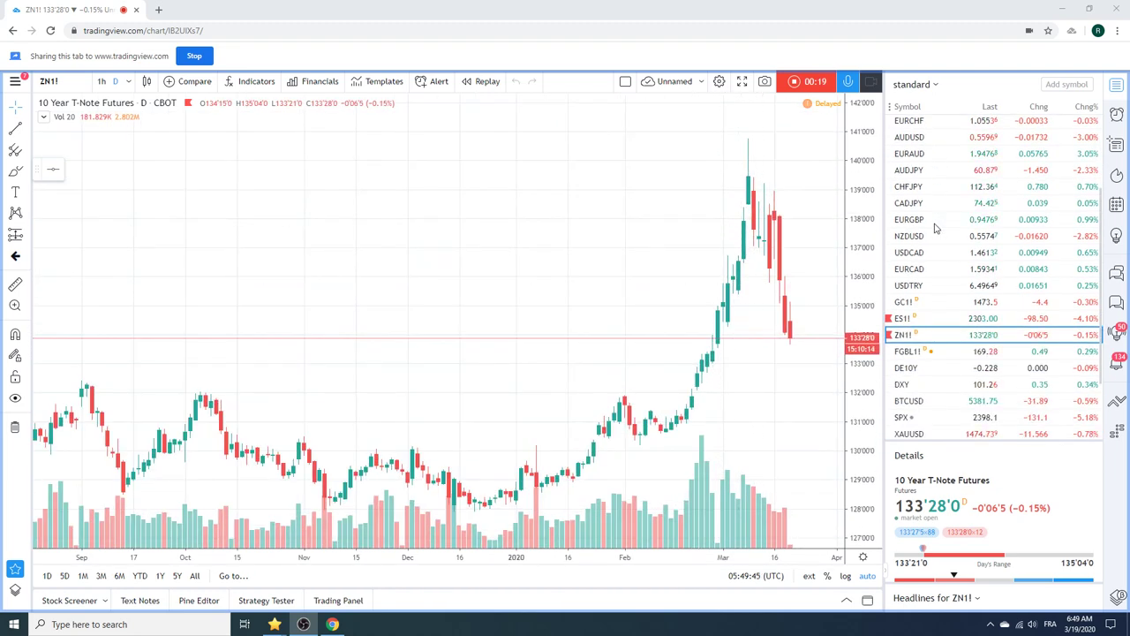
pyautogui.scroll(3, 936, 227)
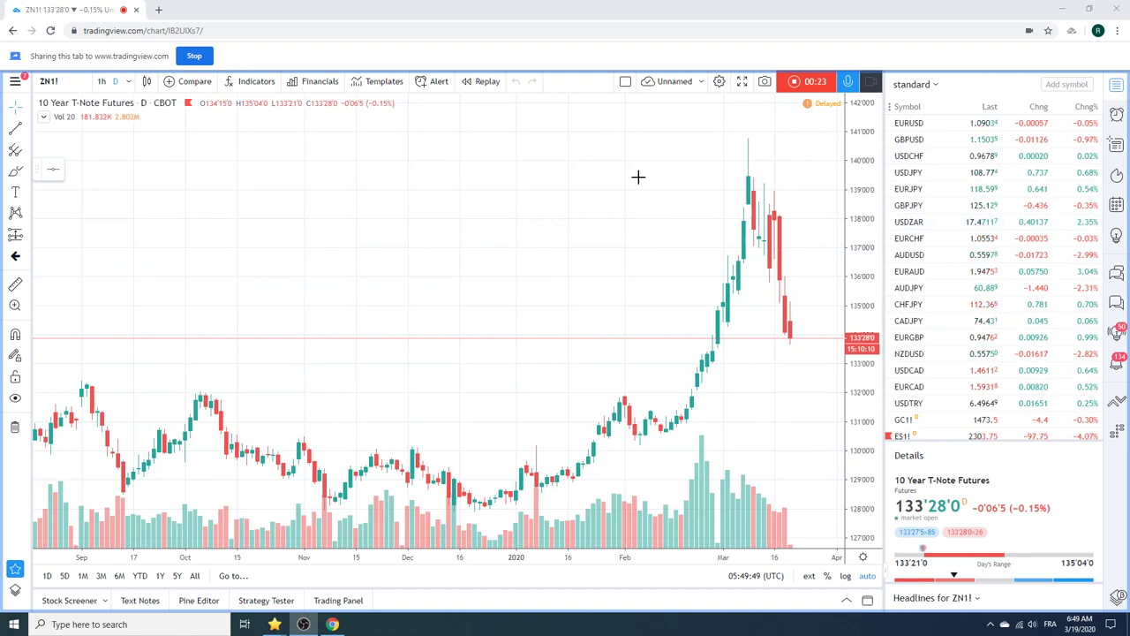
# Step: Load the EURNOK daily chart from the symbol search
pyautogui.click(67, 81)
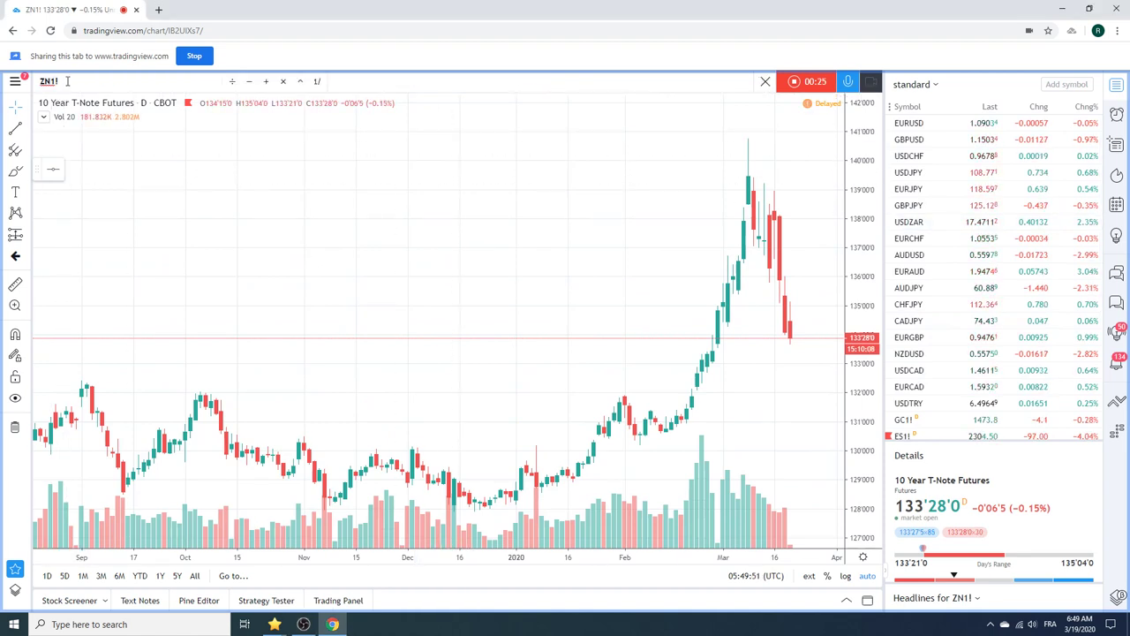
pyautogui.write('EURNOK')
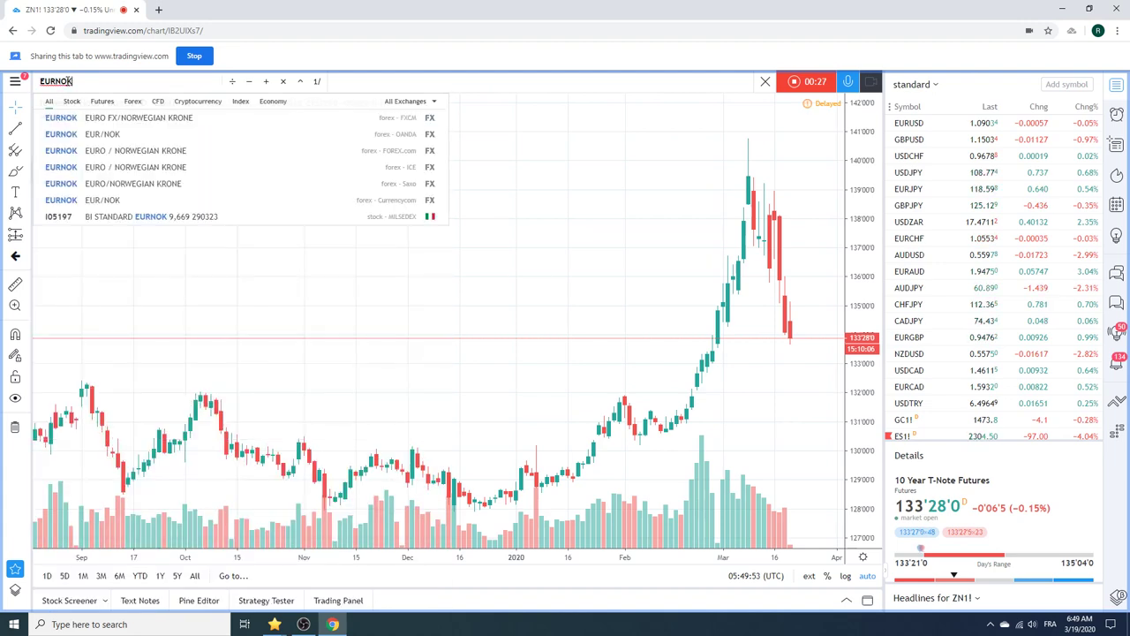
pyautogui.press('Return')
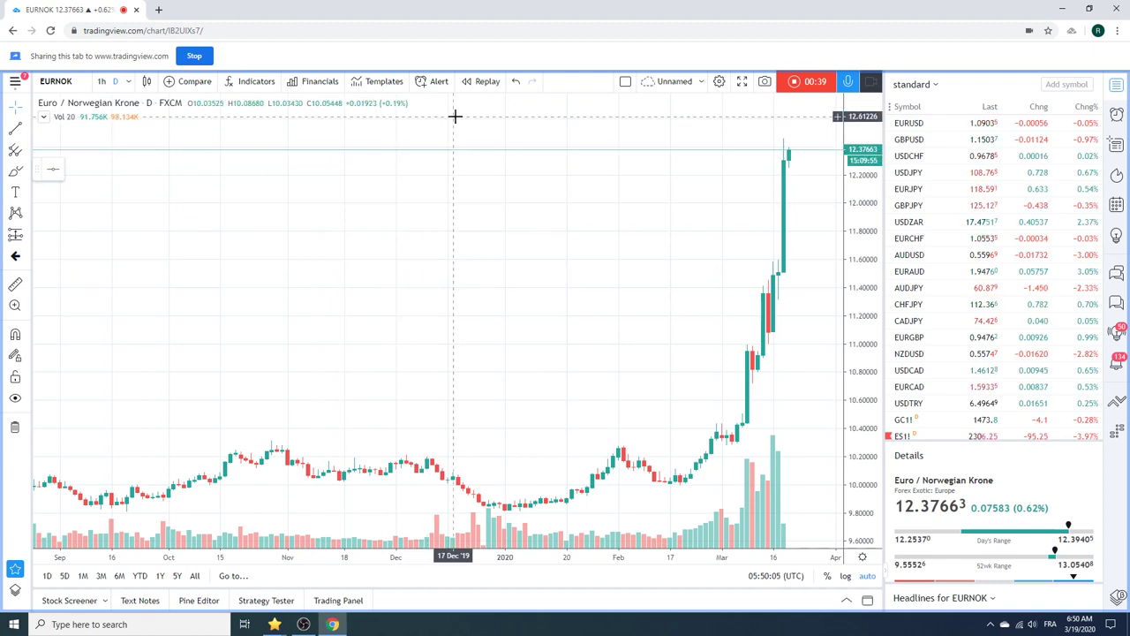
# Step: Zoom the EURNOK chart out to show from July onward, including the March surge to 12.37663
pyautogui.scroll(-2, 437, 163)
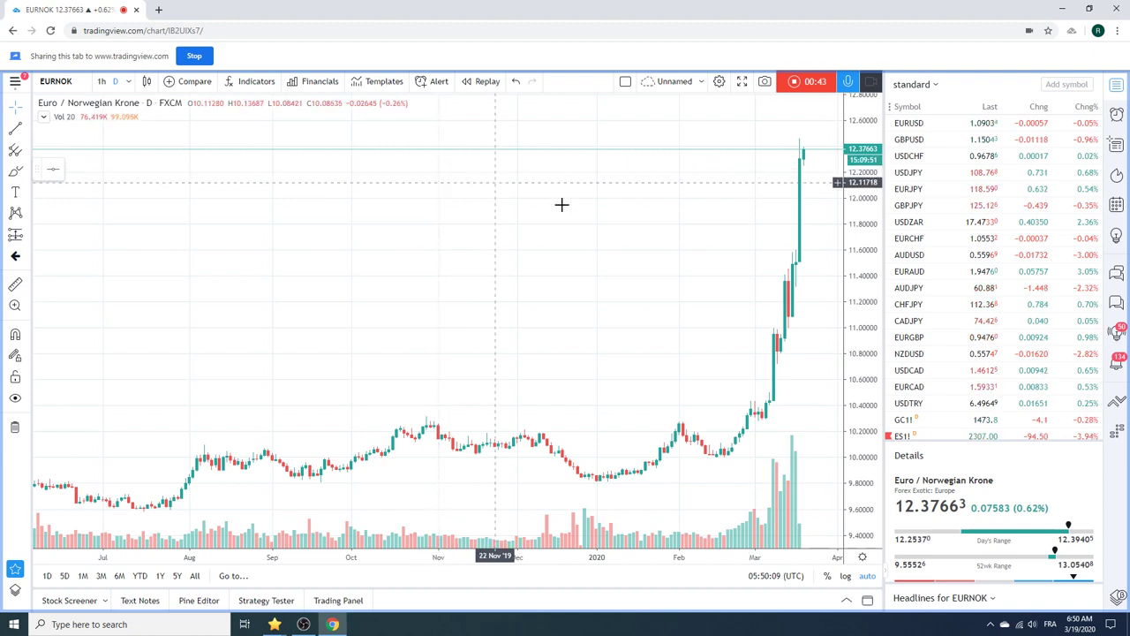
pyautogui.scroll(-2, 938, 301)
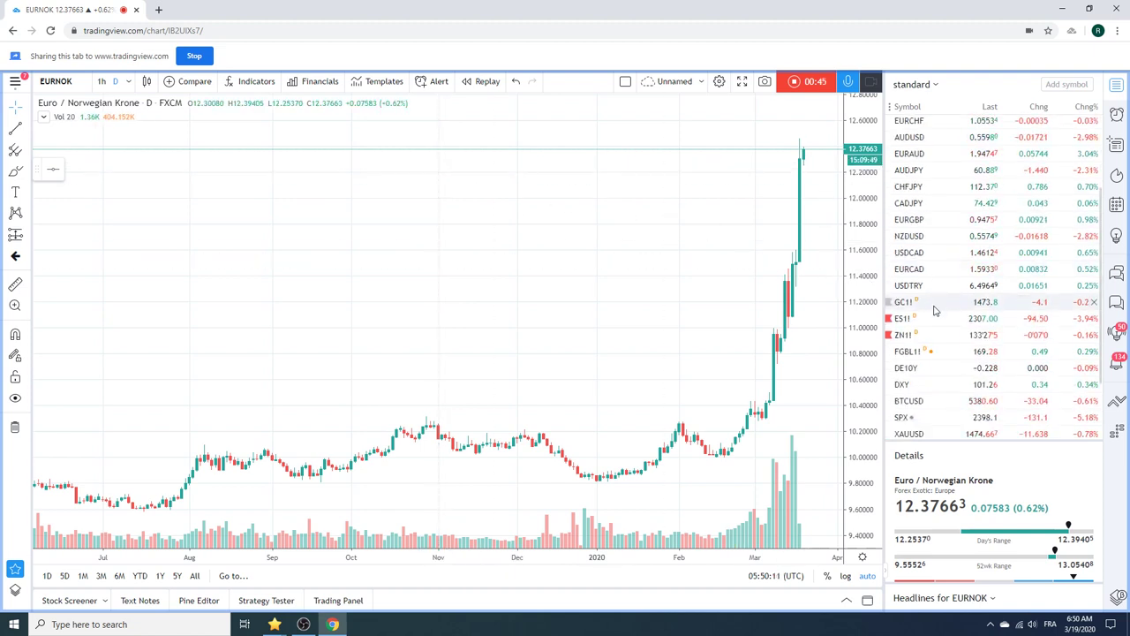
pyautogui.scroll(2, 934, 309)
pyautogui.scroll(-3, 938, 316)
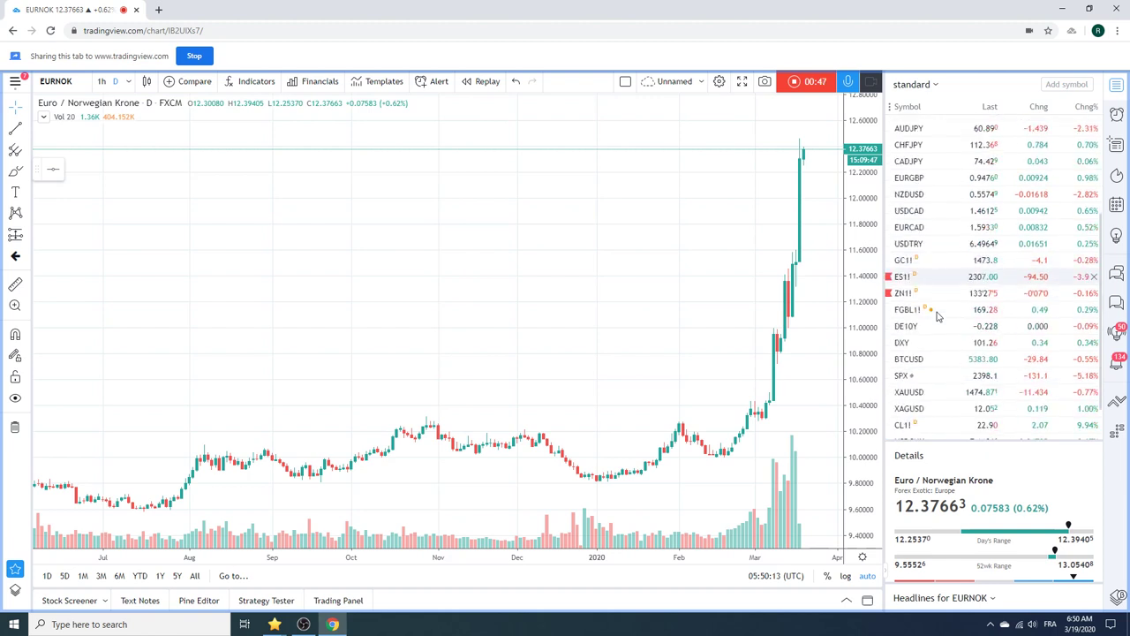
pyautogui.scroll(-1, 939, 316)
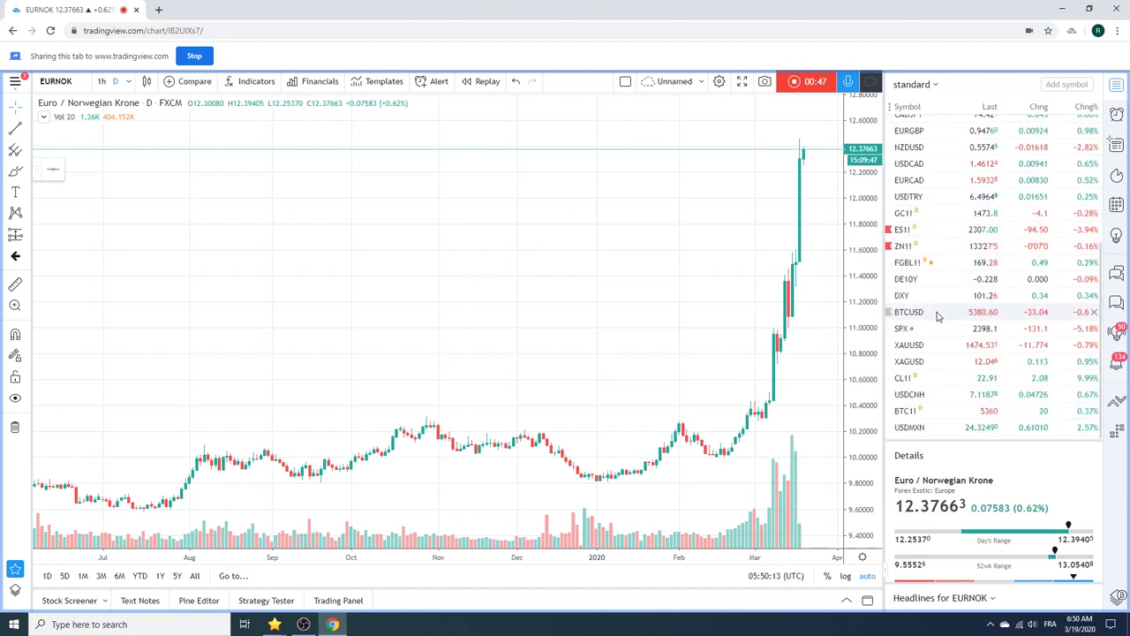
# Step: Look over Light Crude Oil Futures (CL1!), then switch to USDJPY
pyautogui.click(938, 379)
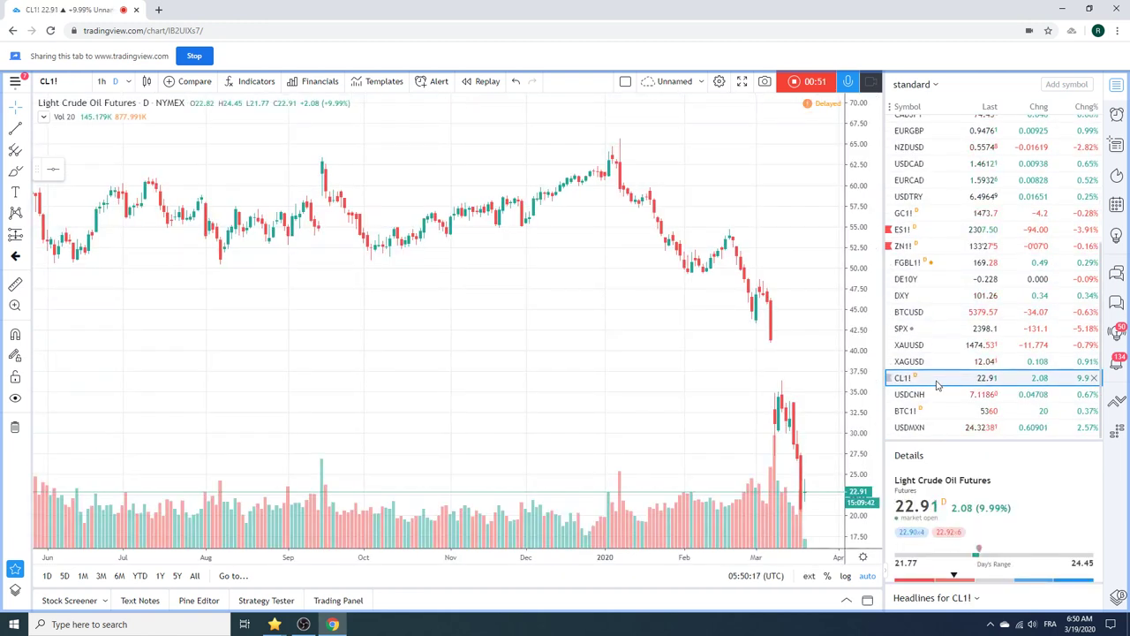
pyautogui.scroll(3, 950, 315)
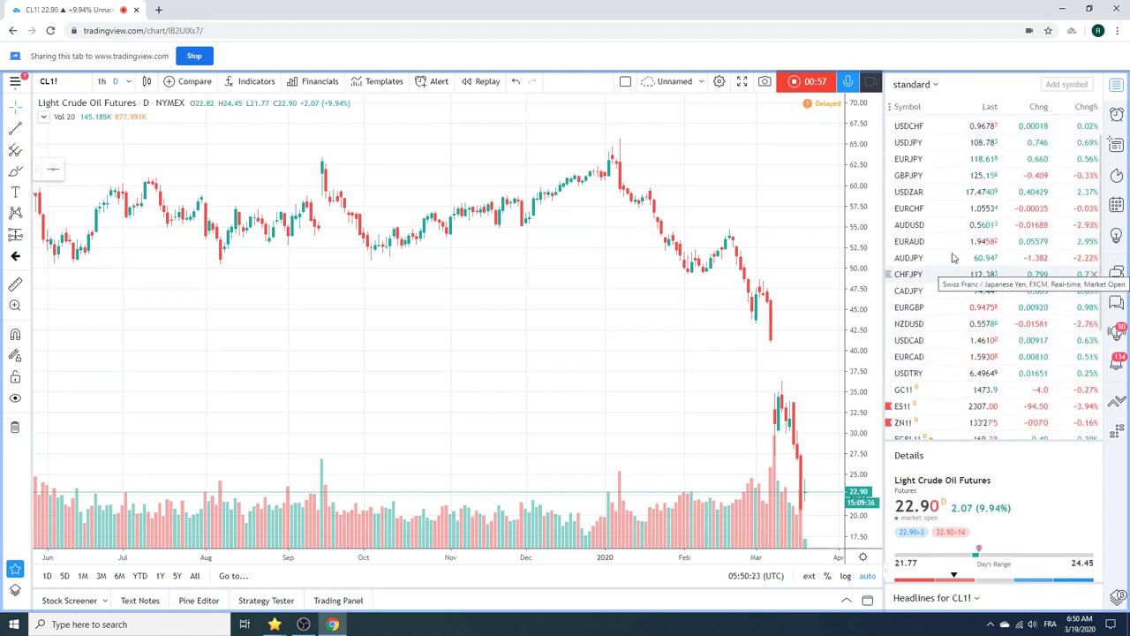
pyautogui.click(922, 144)
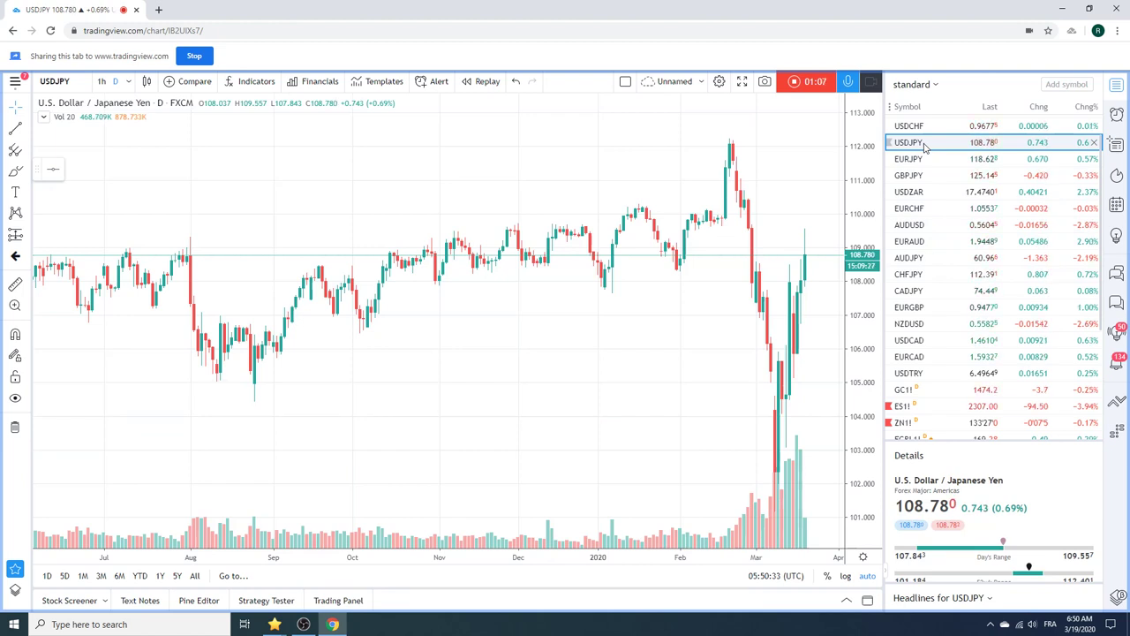
# Step: Zoom the USDJPY daily chart in and out around the March rebound to about 108.8
pyautogui.scroll(2, 506, 275)
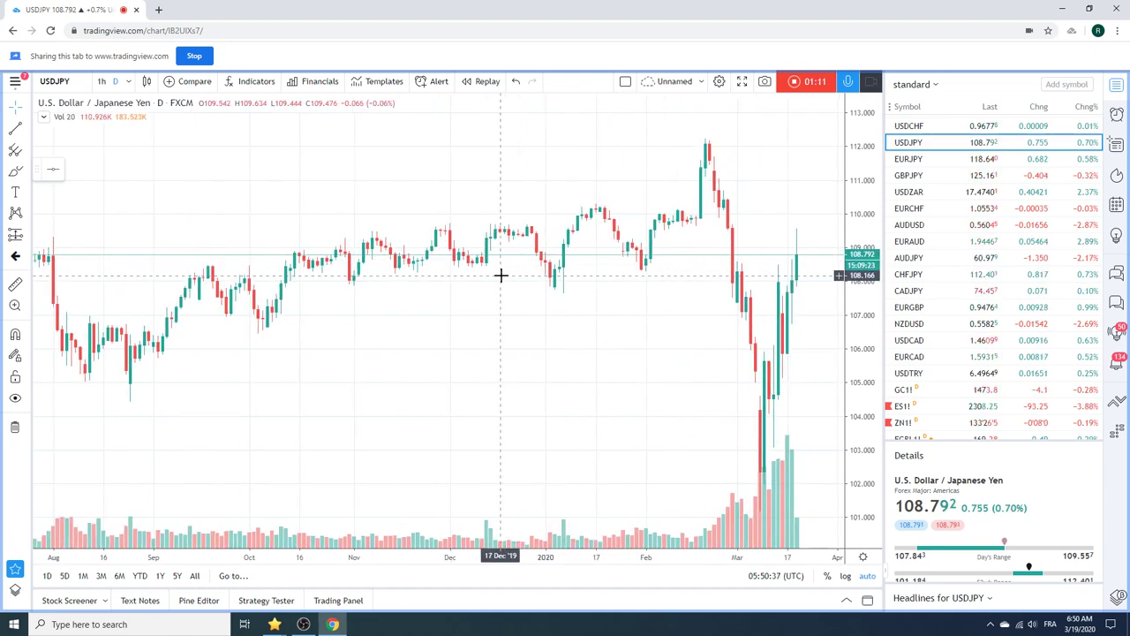
pyautogui.scroll(-1, 501, 275)
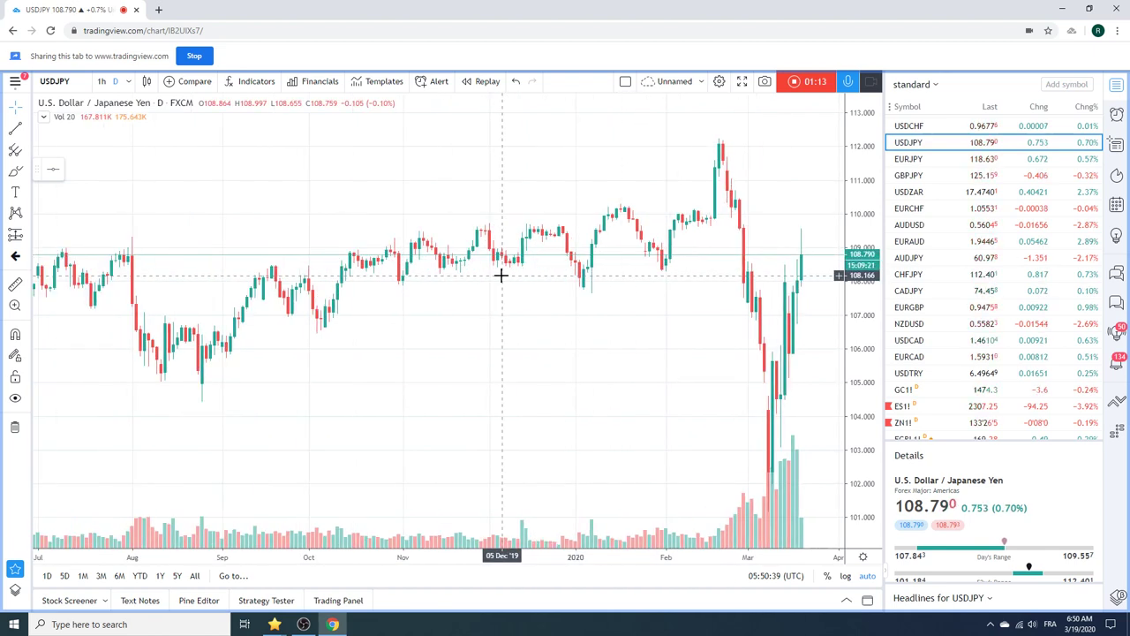
pyautogui.scroll(1, 466, 271)
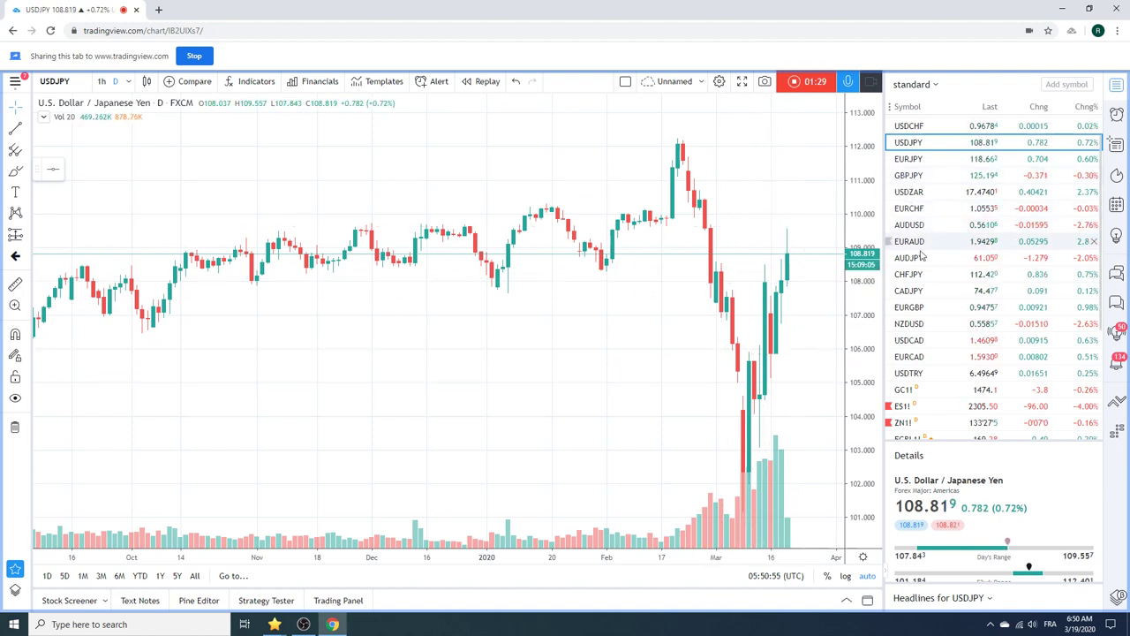
# Step: Load USDZAR and zoom out to cover 2016–2020, showing the spike to 17.47501
pyautogui.click(911, 192)
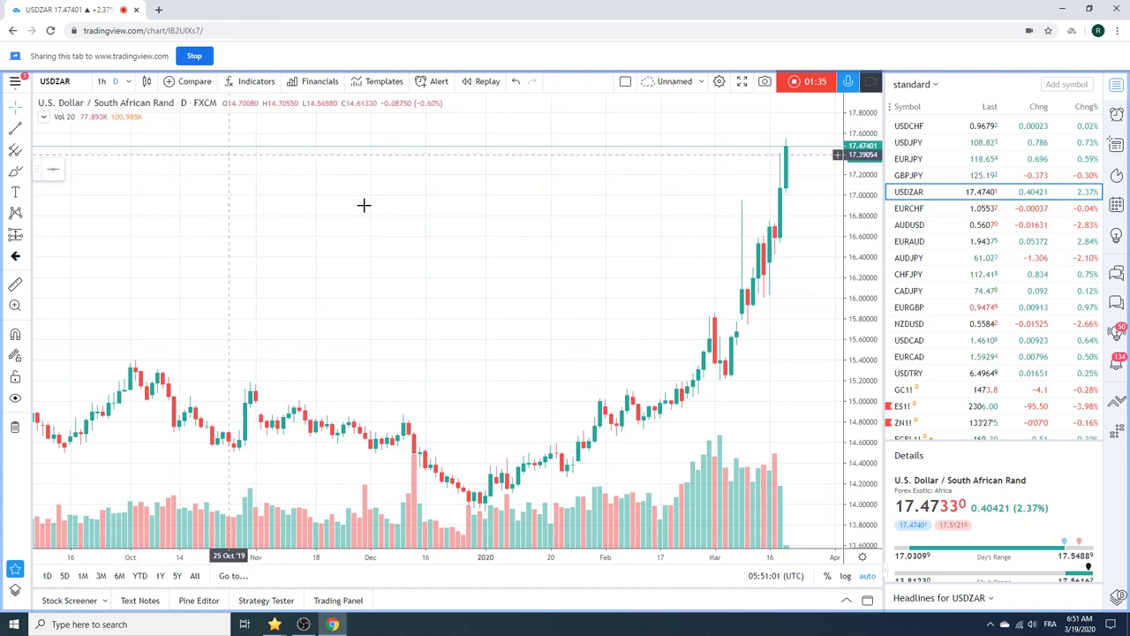
pyautogui.scroll(-8, 412, 225)
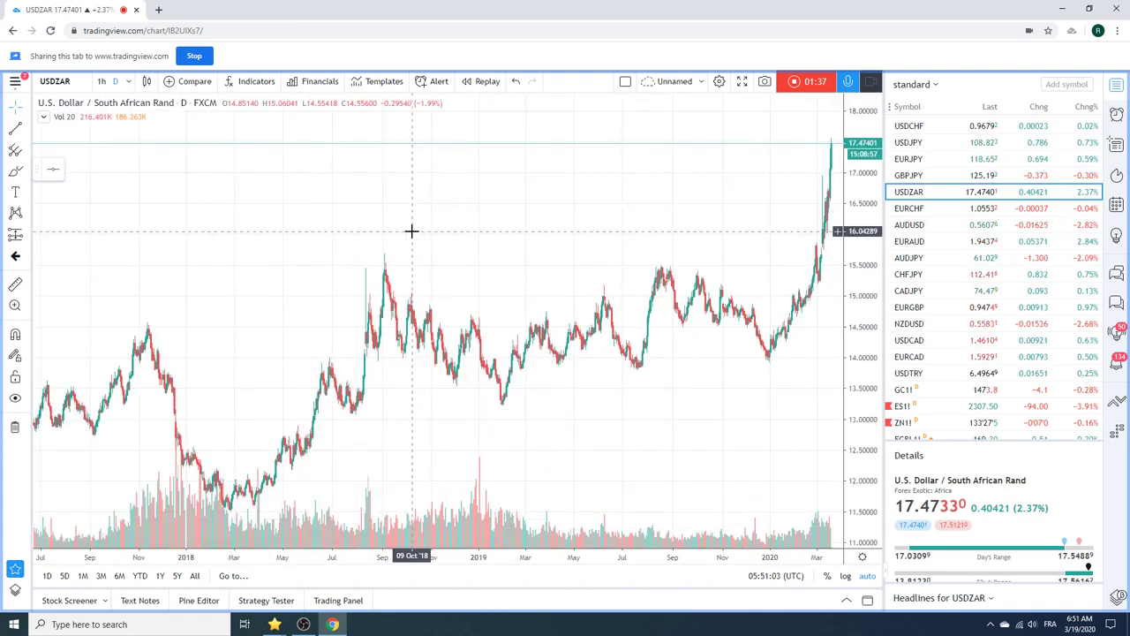
pyautogui.scroll(-3, 412, 231)
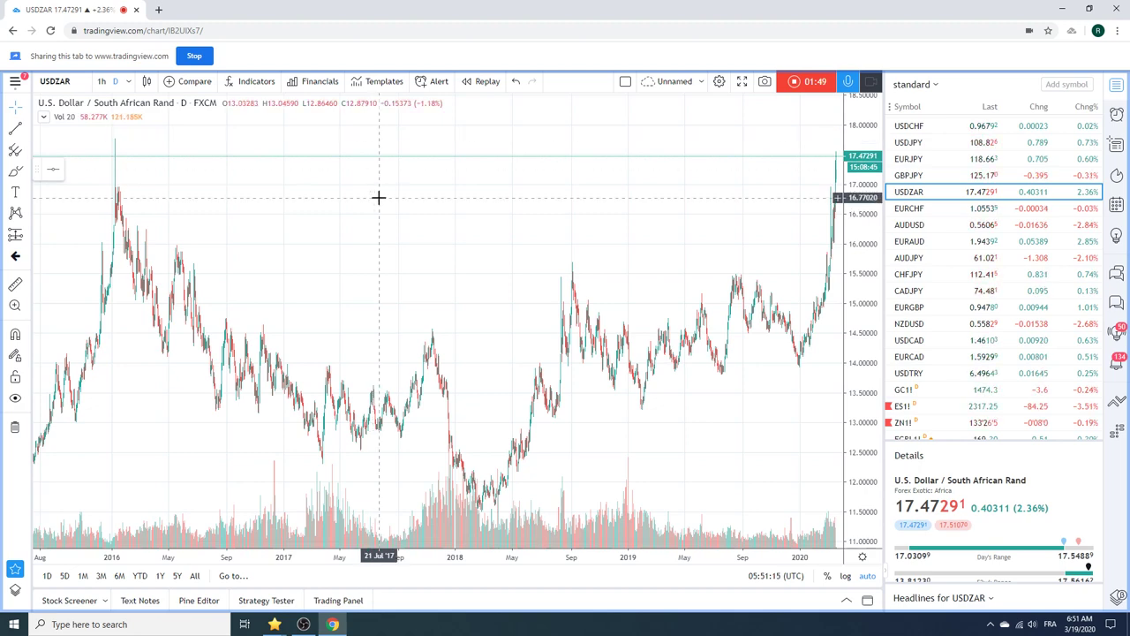
pyautogui.scroll(-2, 379, 197)
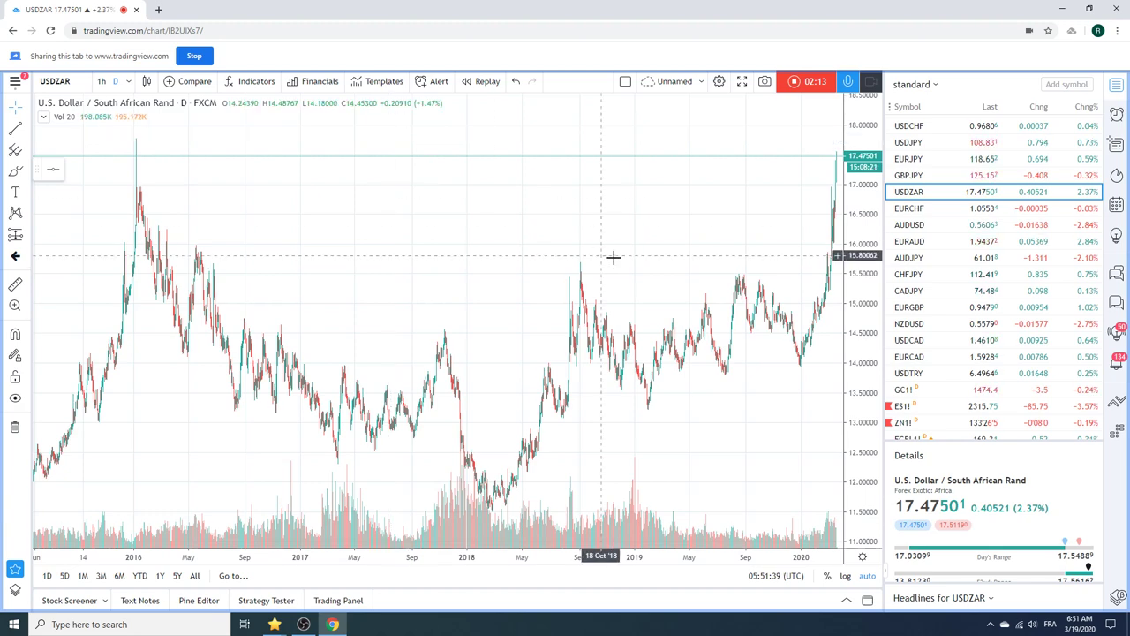
# Step: Load Gold Futures (GC1!) and zoom to roughly March 2018 through March 2020
pyautogui.click(914, 395)
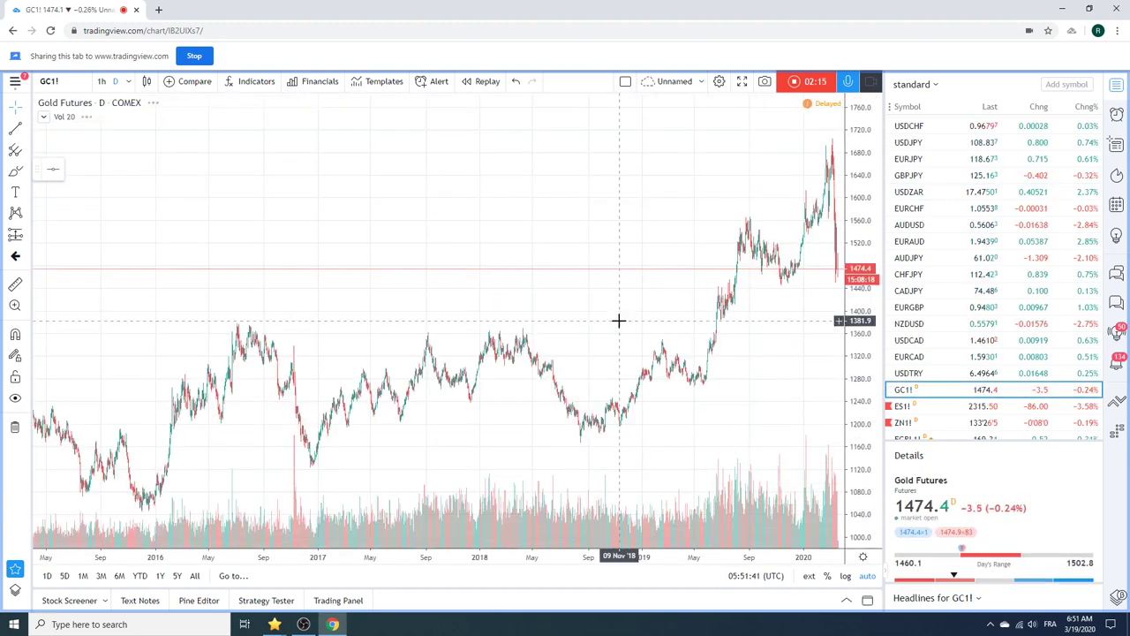
pyautogui.scroll(5, 618, 320)
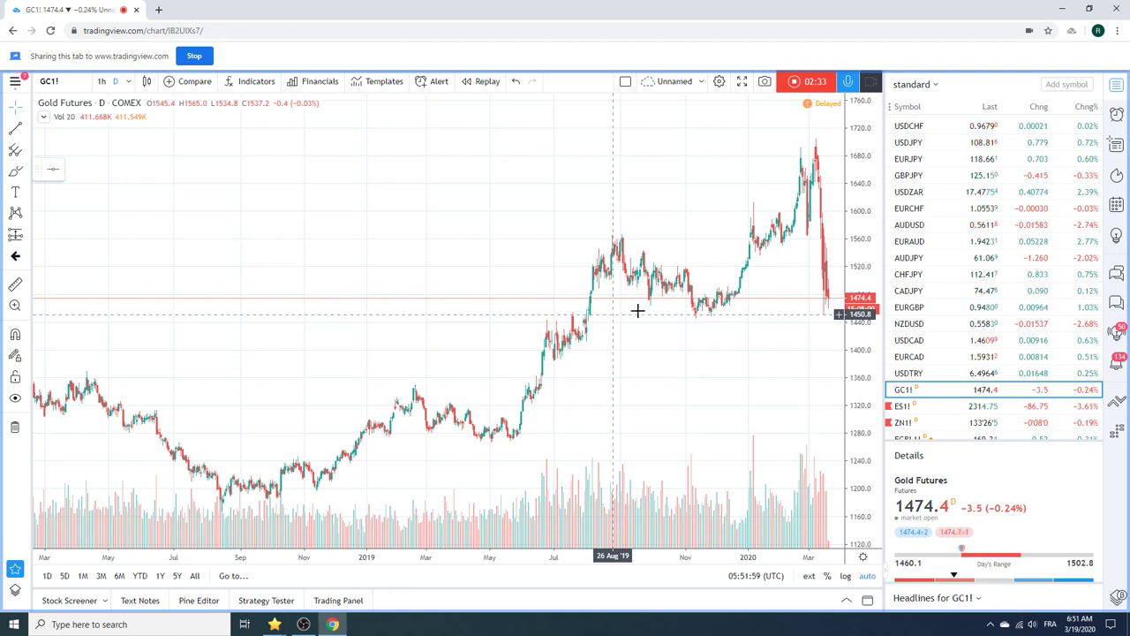
# Step: Switch briefly to the 10 Year T-Note Futures chart
pyautogui.click(932, 422)
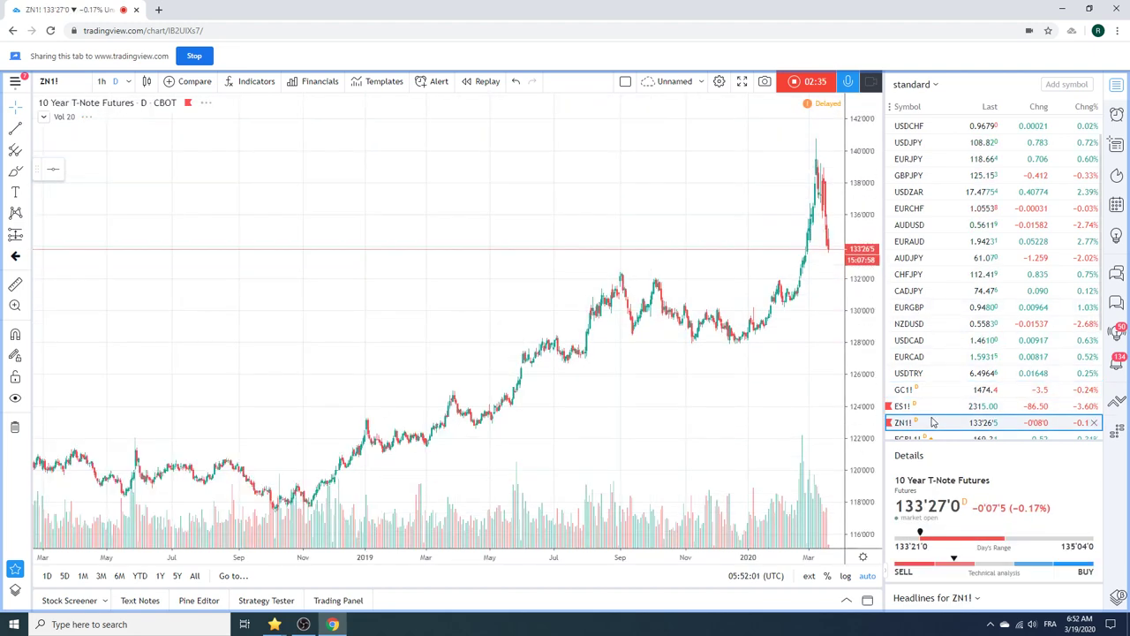
pyautogui.scroll(5, 695, 342)
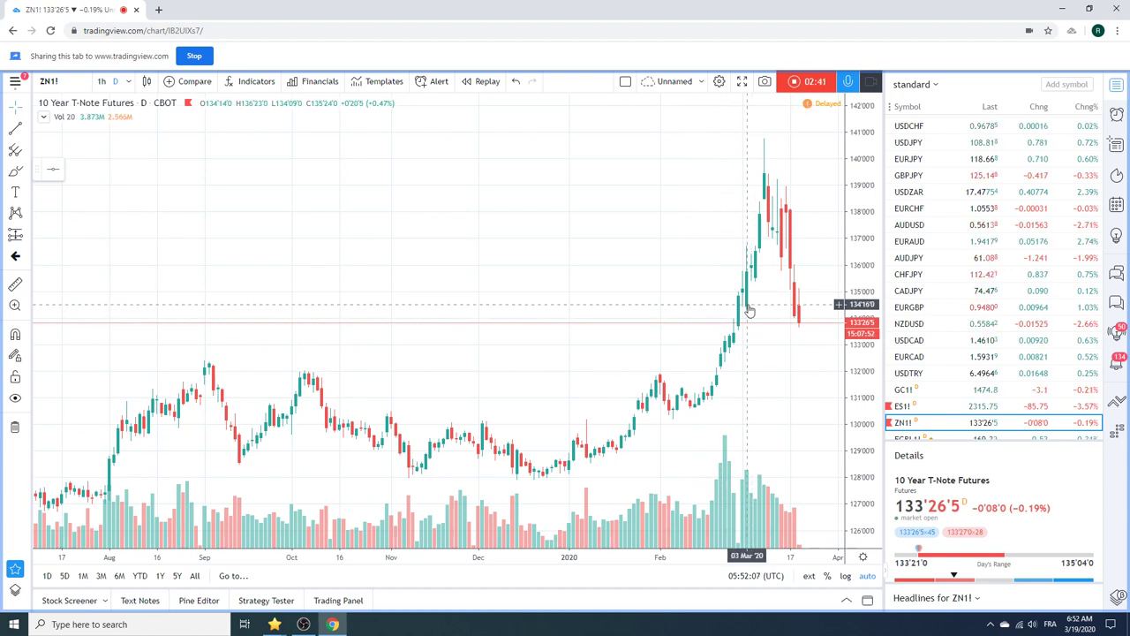
pyautogui.scroll(-3, 962, 327)
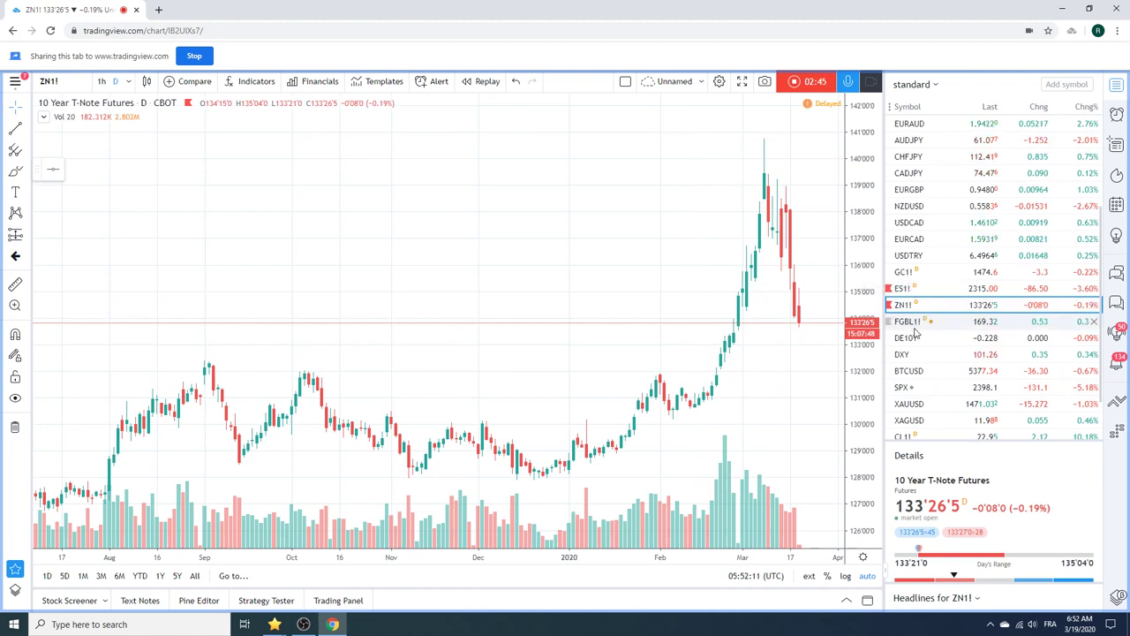
# Step: Switch to Euro Bund futures (FGBL1!) and scroll the watchlist to find the next symbols
pyautogui.click(923, 323)
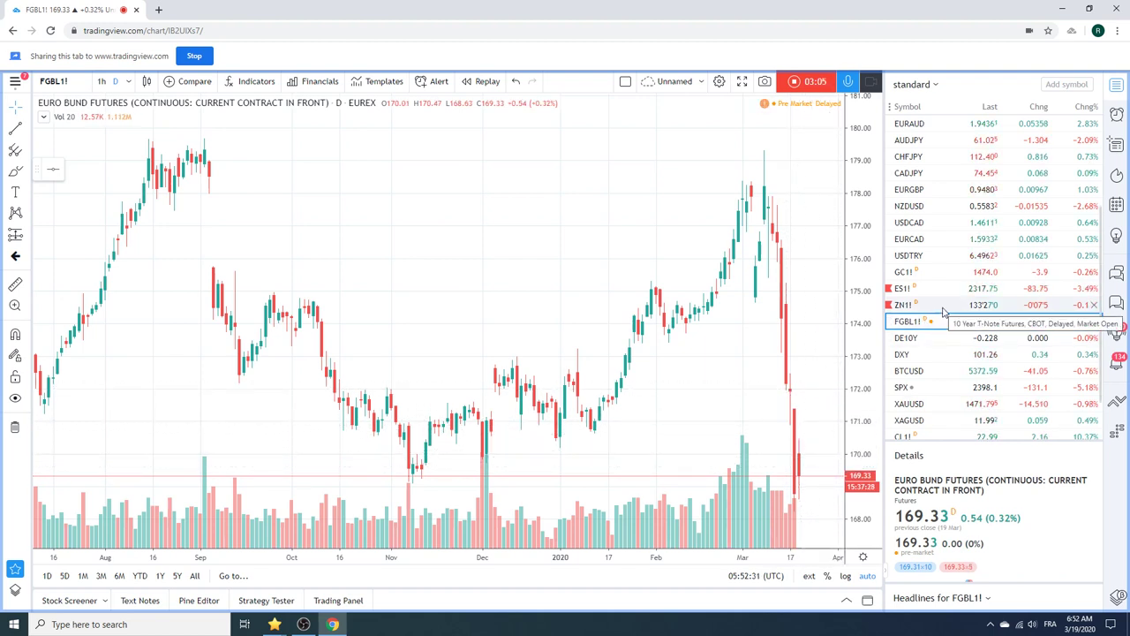
pyautogui.scroll(-1, 943, 310)
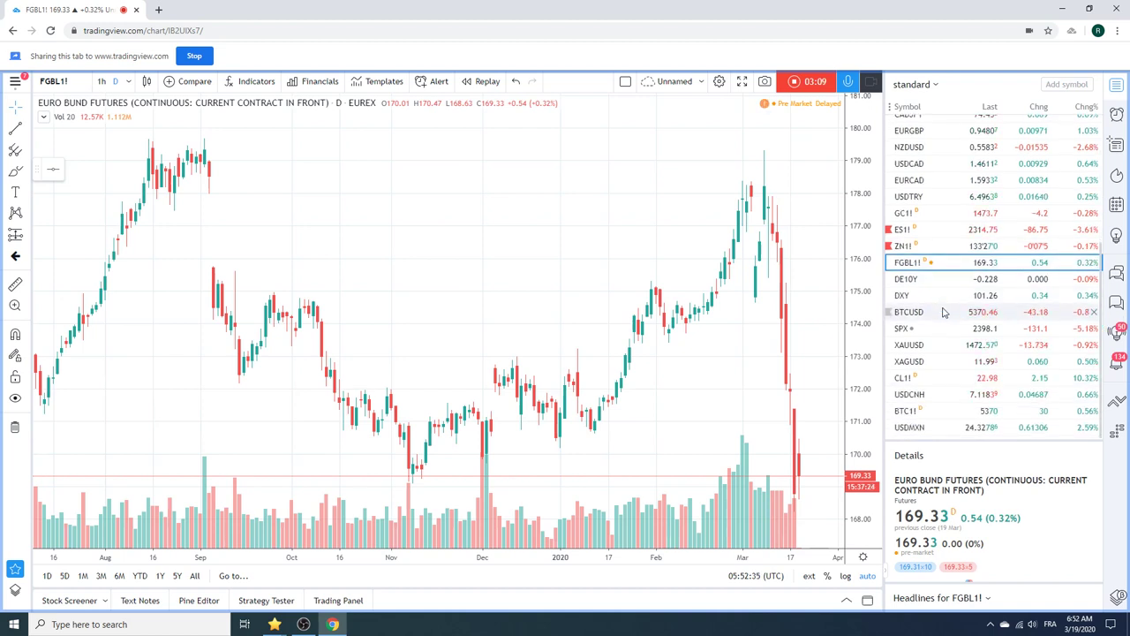
pyautogui.scroll(4, 943, 312)
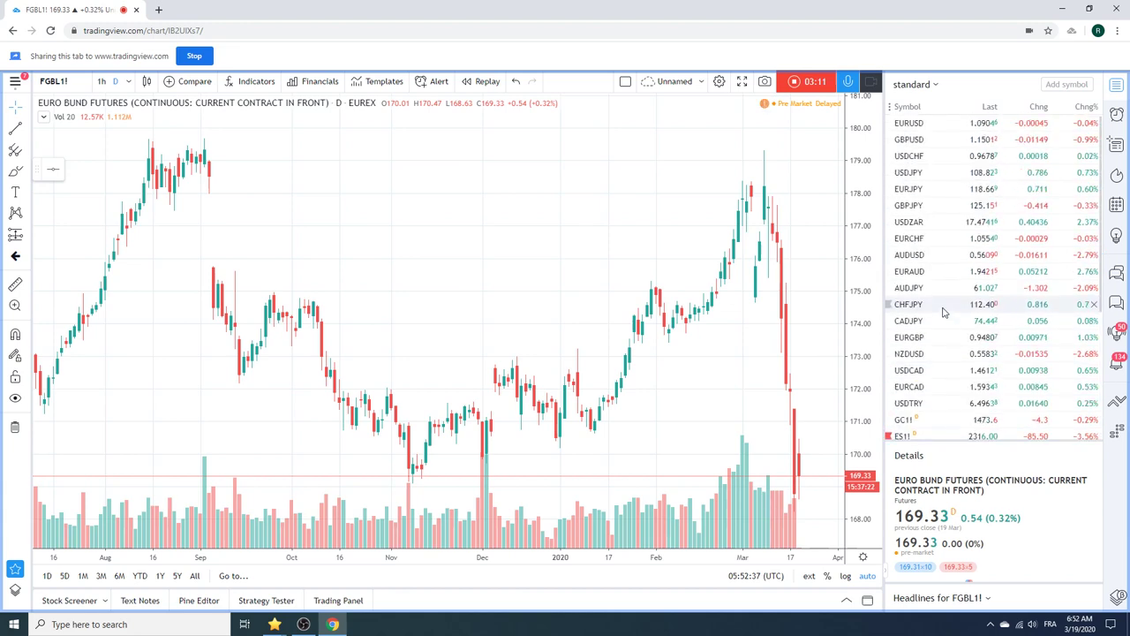
pyautogui.scroll(-1, 941, 327)
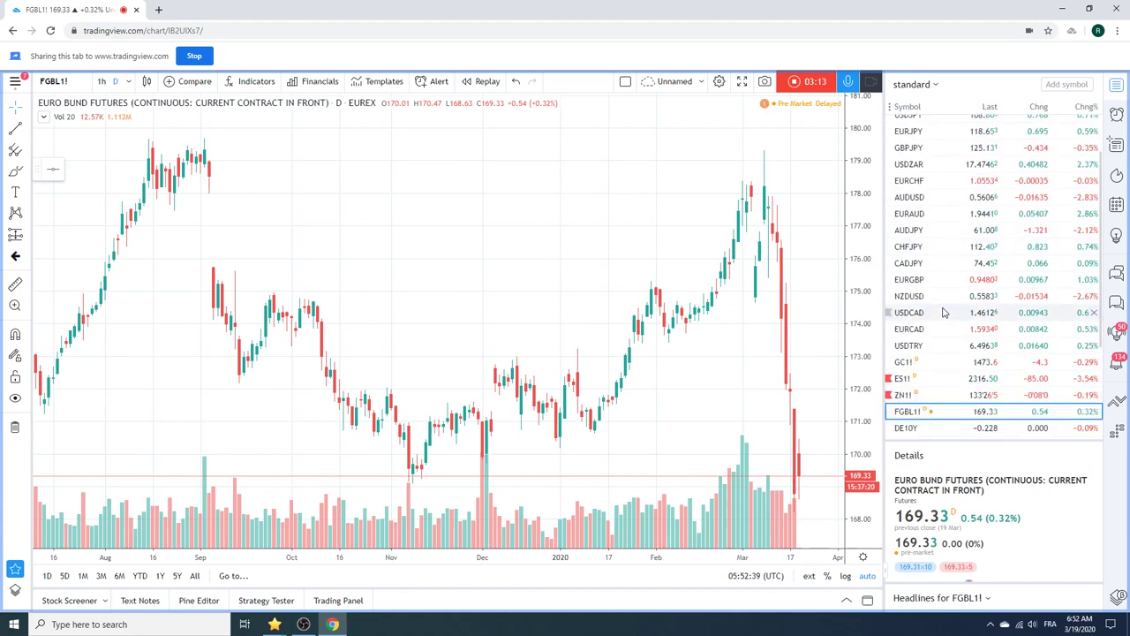
# Step: Load ES1! and zoom into the February–March 2020 drop from about 3390 to 2322.25
pyautogui.click(936, 376)
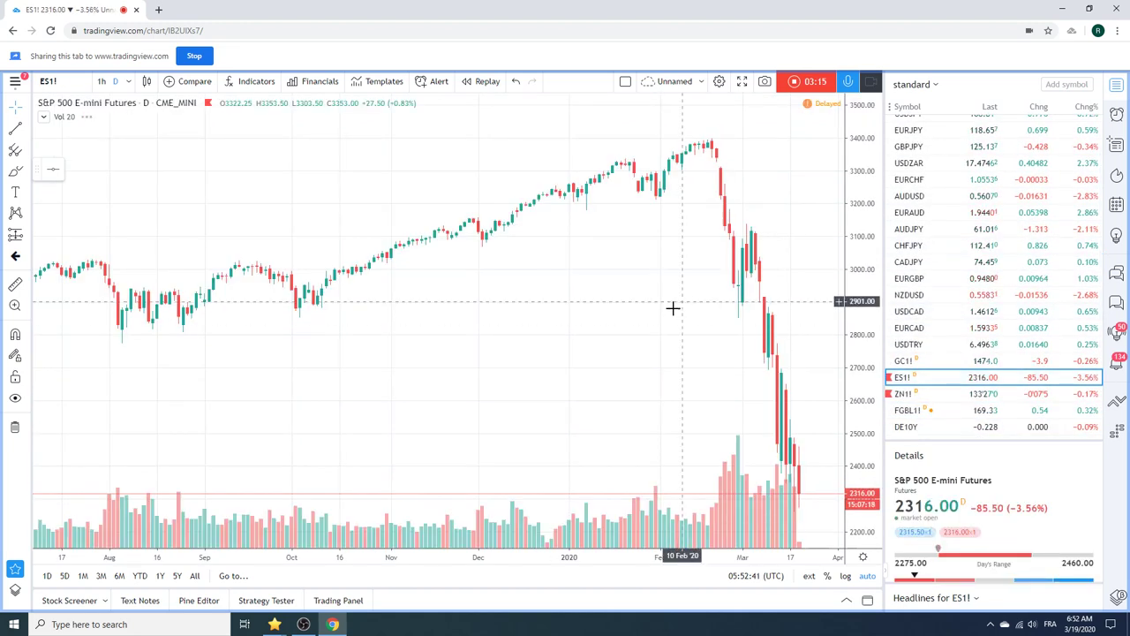
pyautogui.scroll(5, 674, 310)
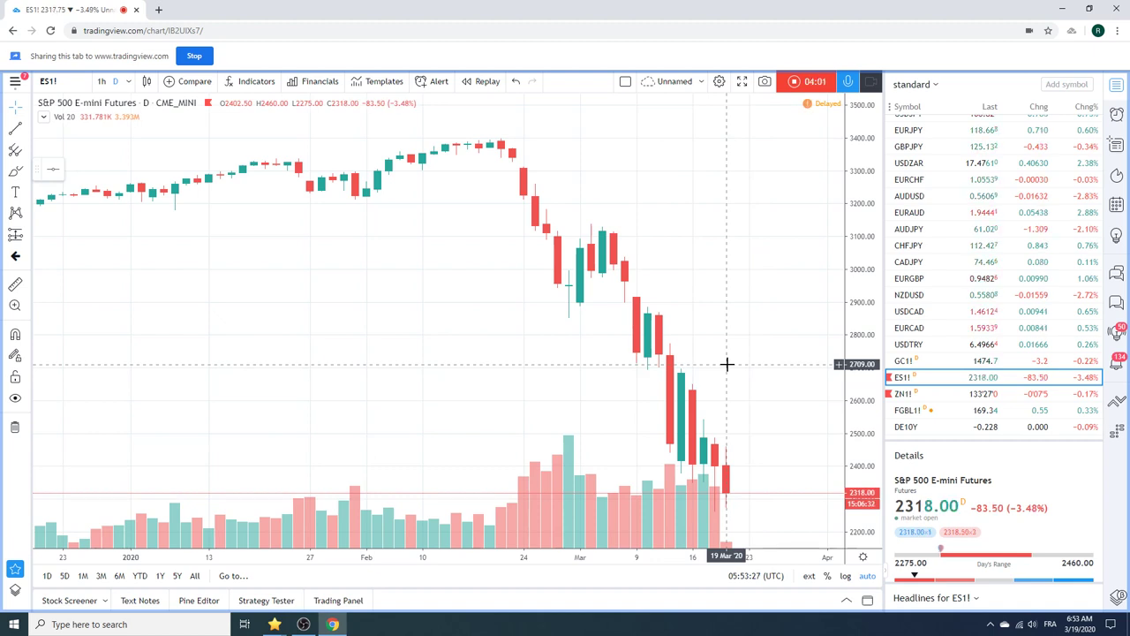
pyautogui.scroll(-2, 716, 334)
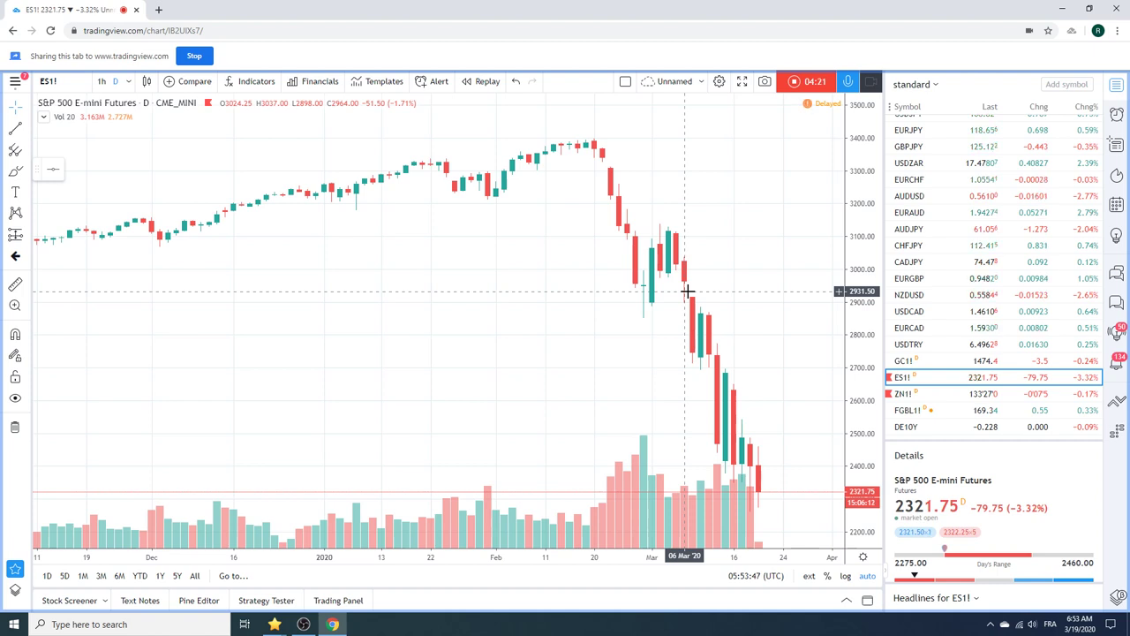
pyautogui.hscroll(5, 687, 291)
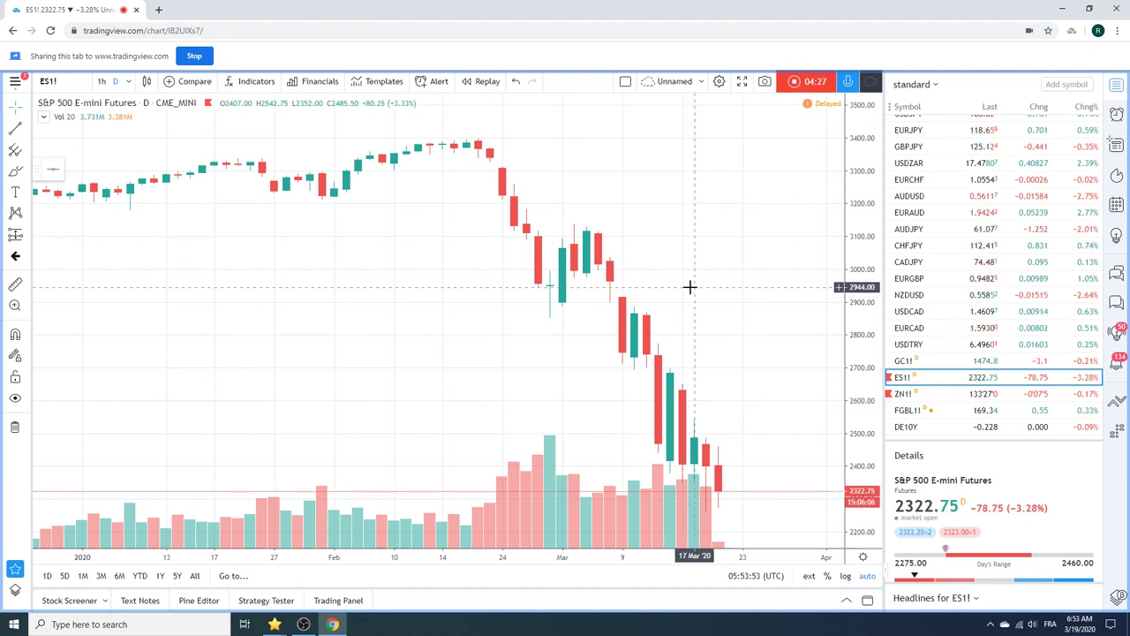
# Step: Hide the Vol (20) study and zoom out to show November through the March plunge
pyautogui.rightClick(644, 527)
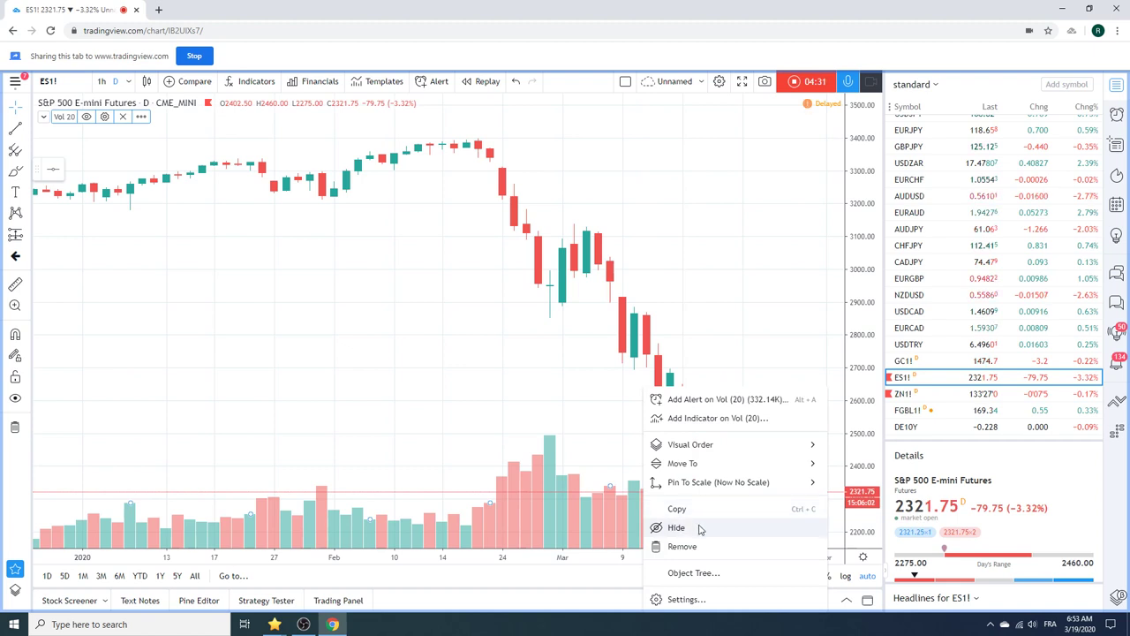
pyautogui.click(676, 527)
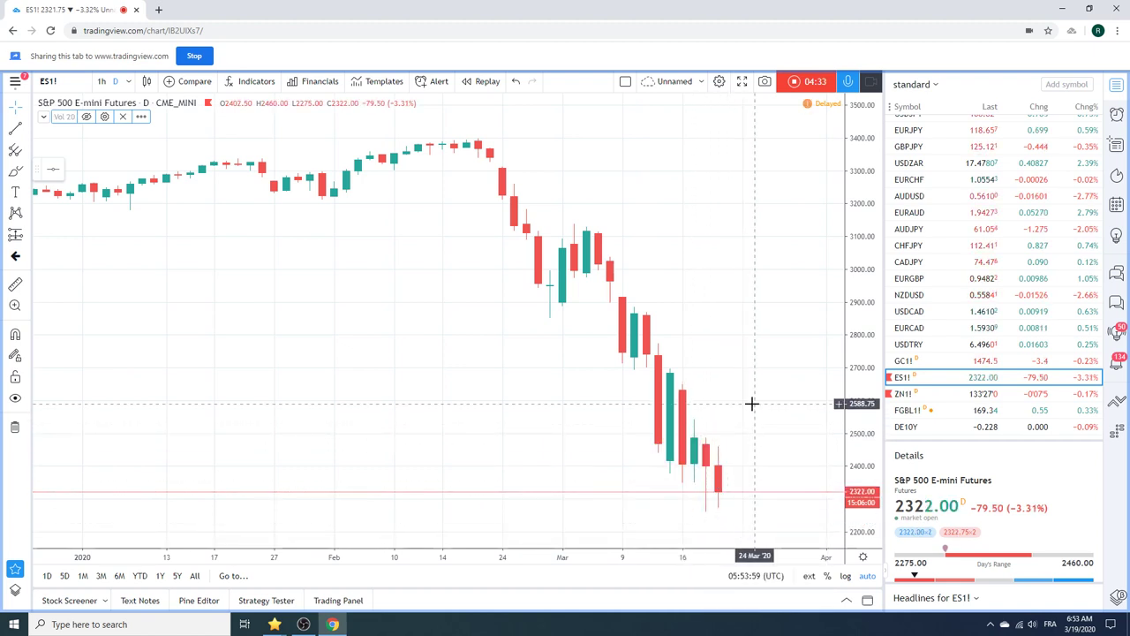
pyautogui.scroll(-2, 751, 404)
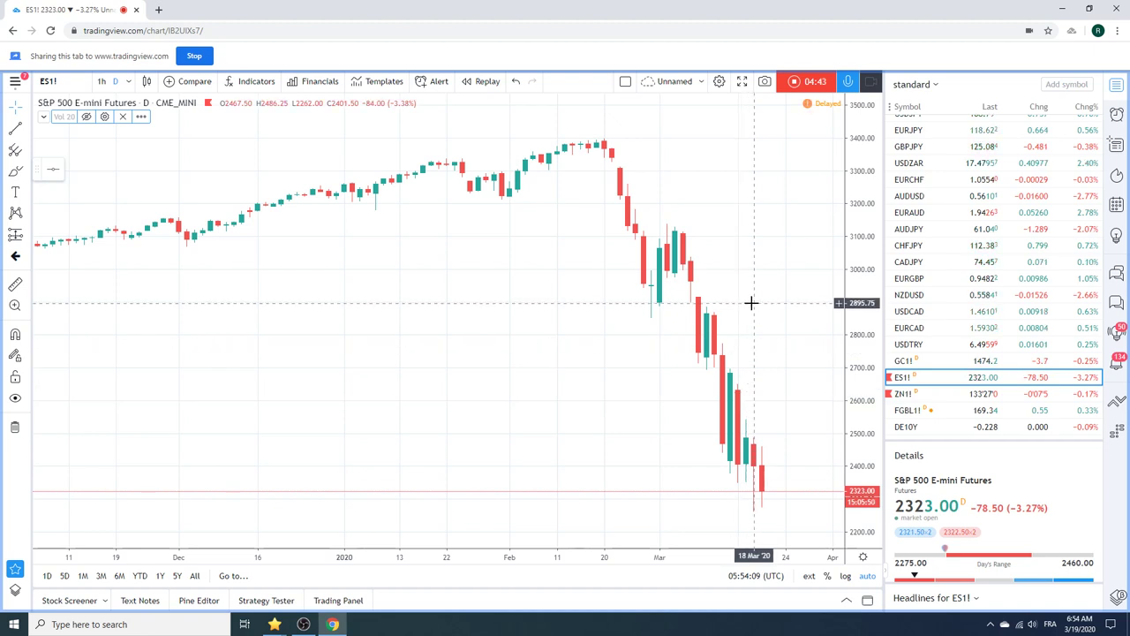
pyautogui.scroll(2, 967, 267)
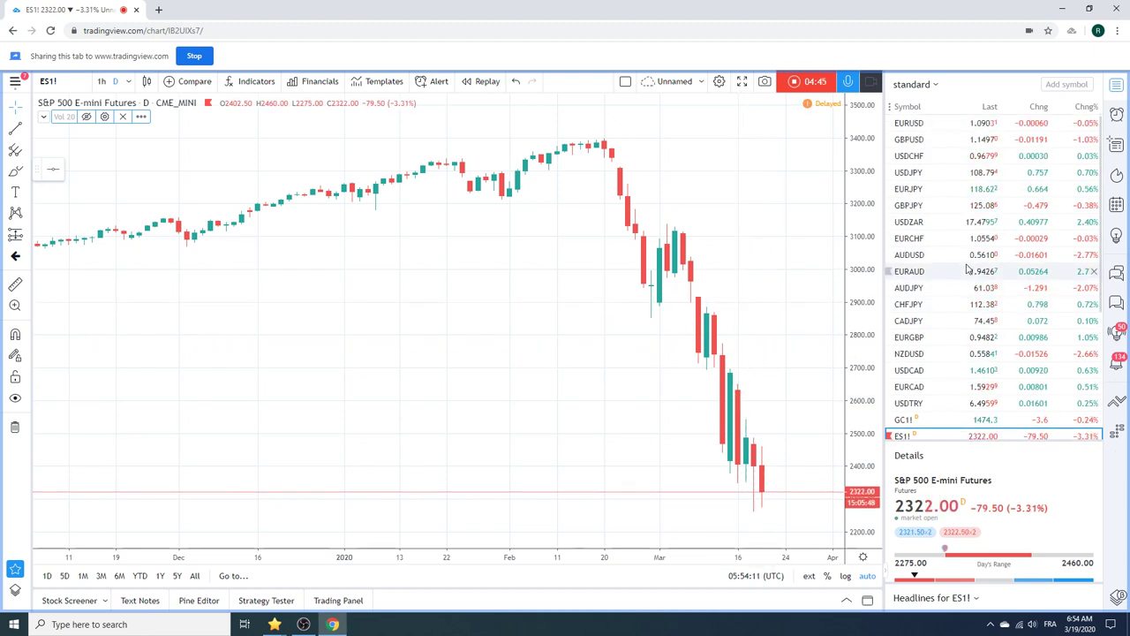
# Step: Load GBPUSD and zoom to cover early 2019 through the March collapse to about 1.1498
pyautogui.click(919, 147)
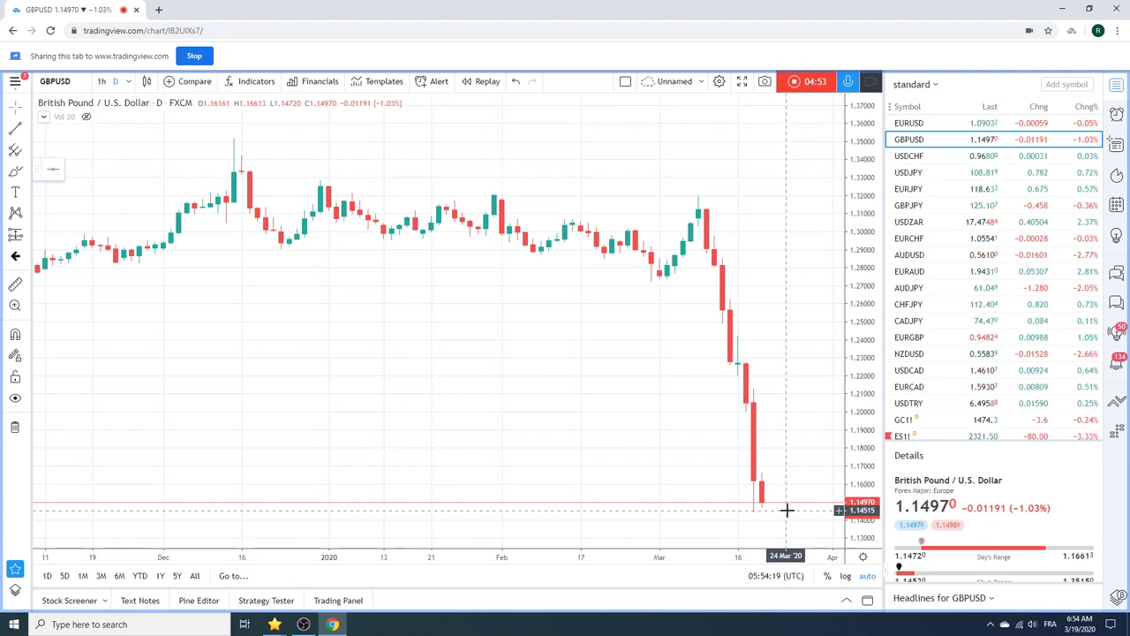
pyautogui.scroll(-5, 780, 408)
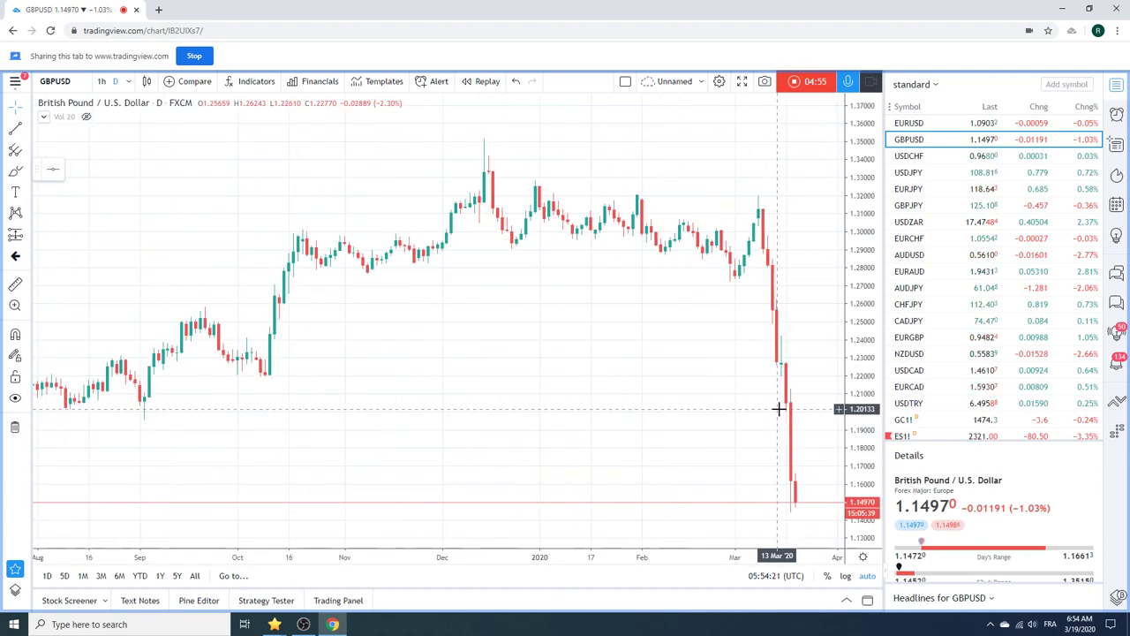
pyautogui.scroll(3, 779, 407)
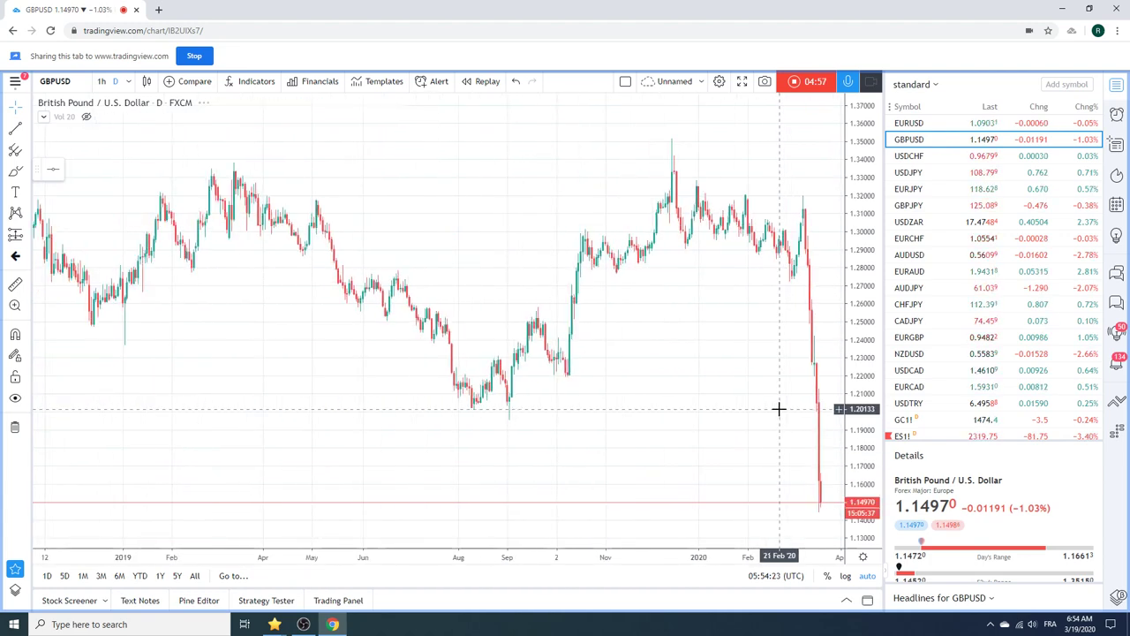
pyautogui.scroll(3, 779, 407)
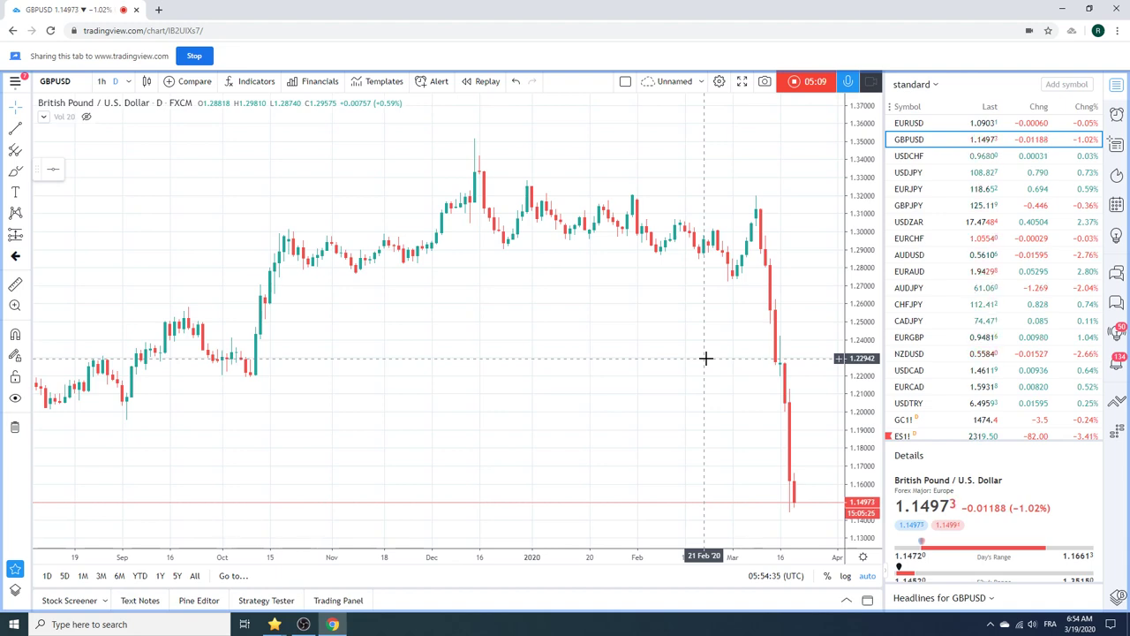
pyautogui.scroll(-4, 706, 357)
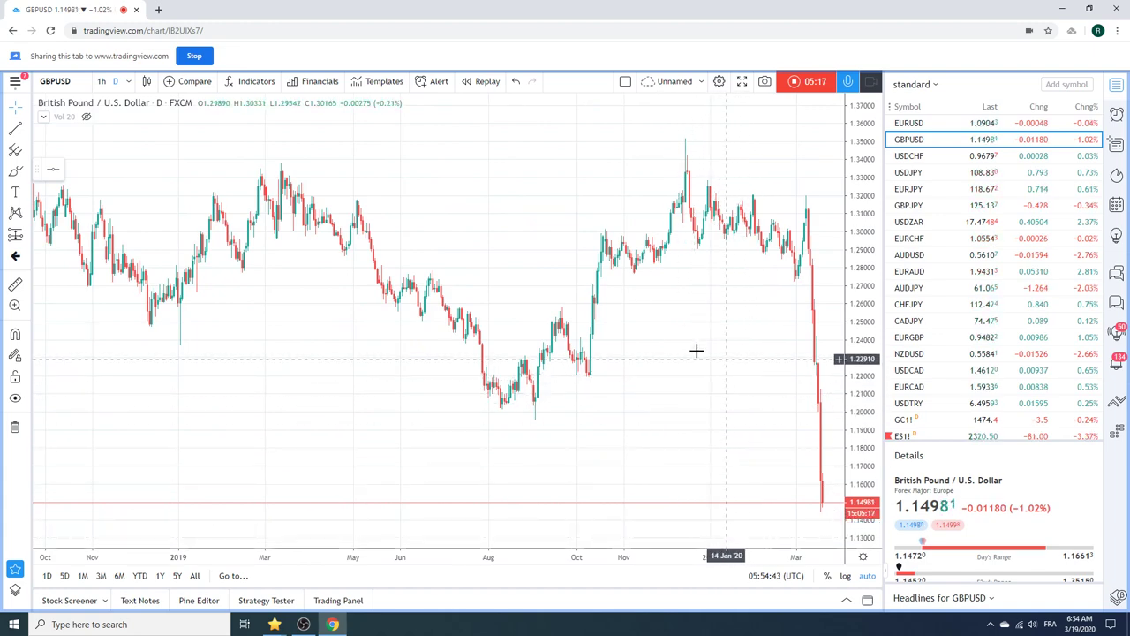
pyautogui.scroll(4, 705, 362)
pyautogui.scroll(-4, 705, 363)
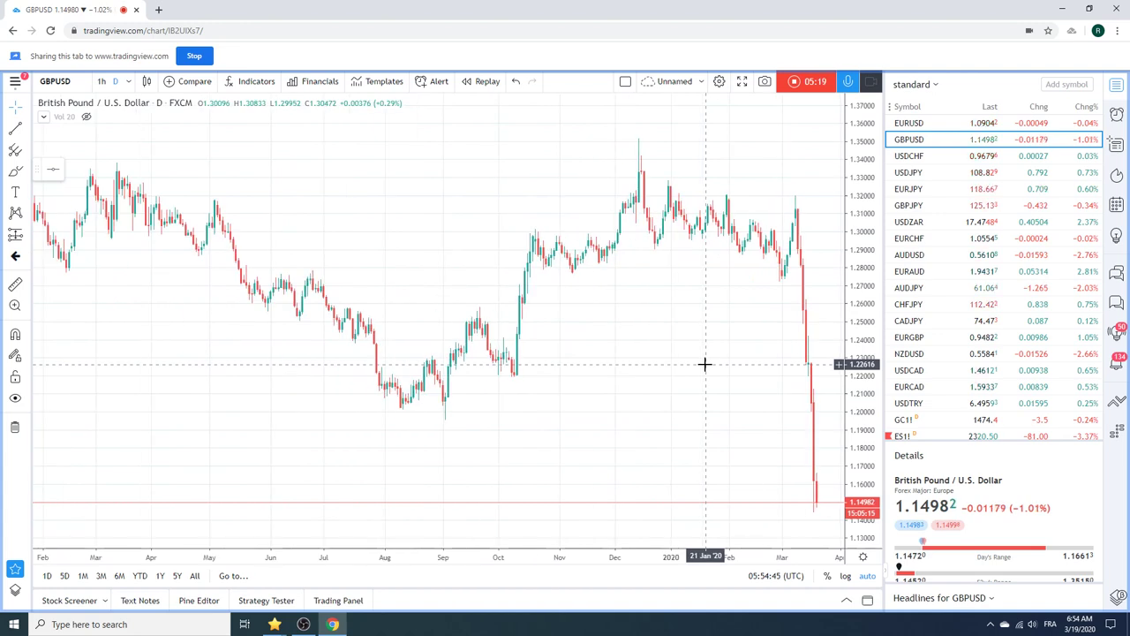
pyautogui.scroll(3, 705, 362)
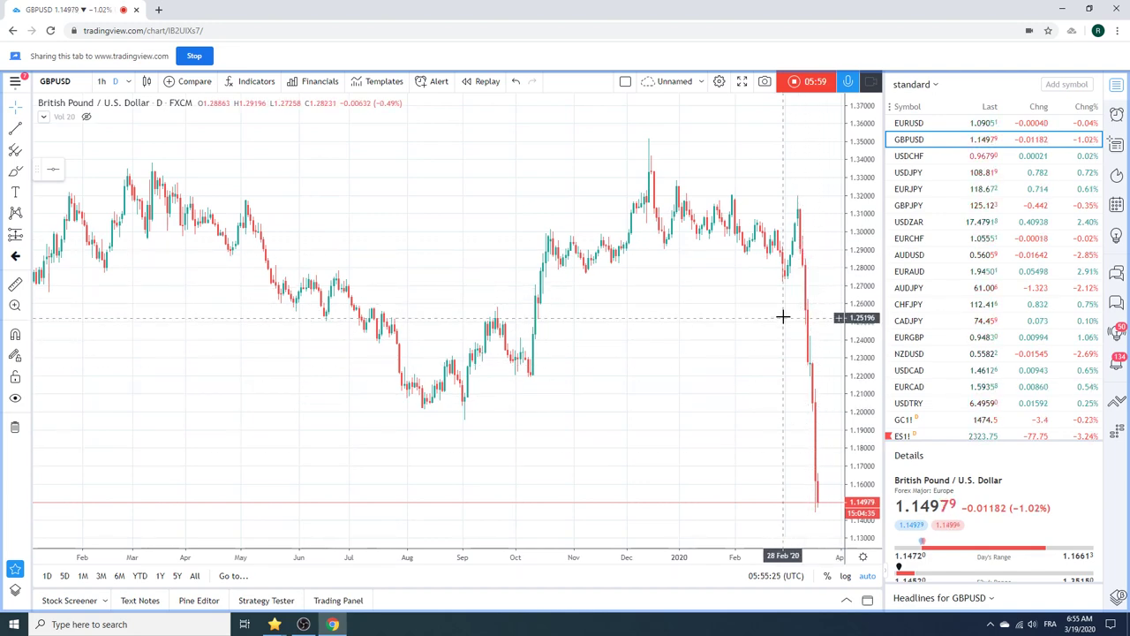
pyautogui.scroll(-1, 783, 316)
pyautogui.scroll(2, 783, 317)
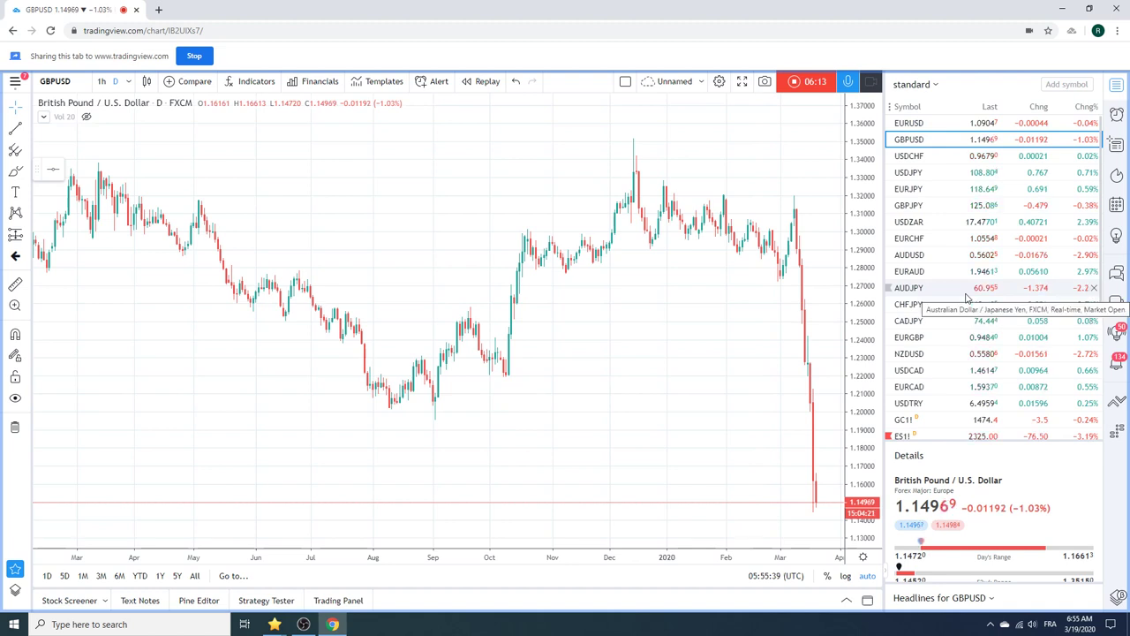
pyautogui.scroll(-4, 966, 299)
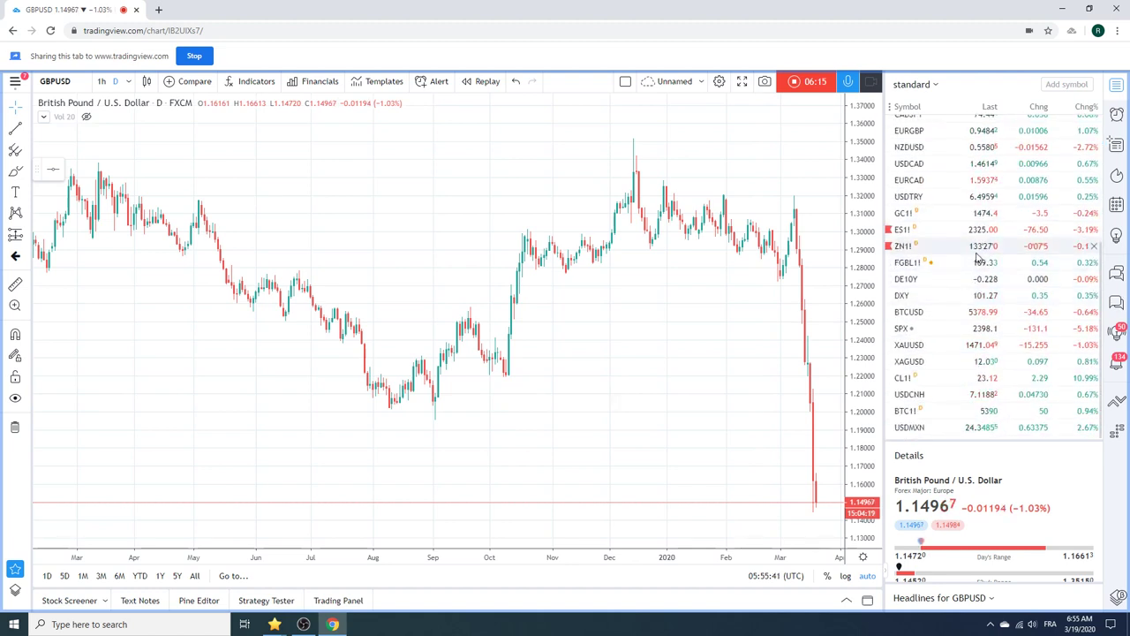
# Step: Load the XAUUSD daily chart and scroll the watchlist back to the top
pyautogui.click(944, 347)
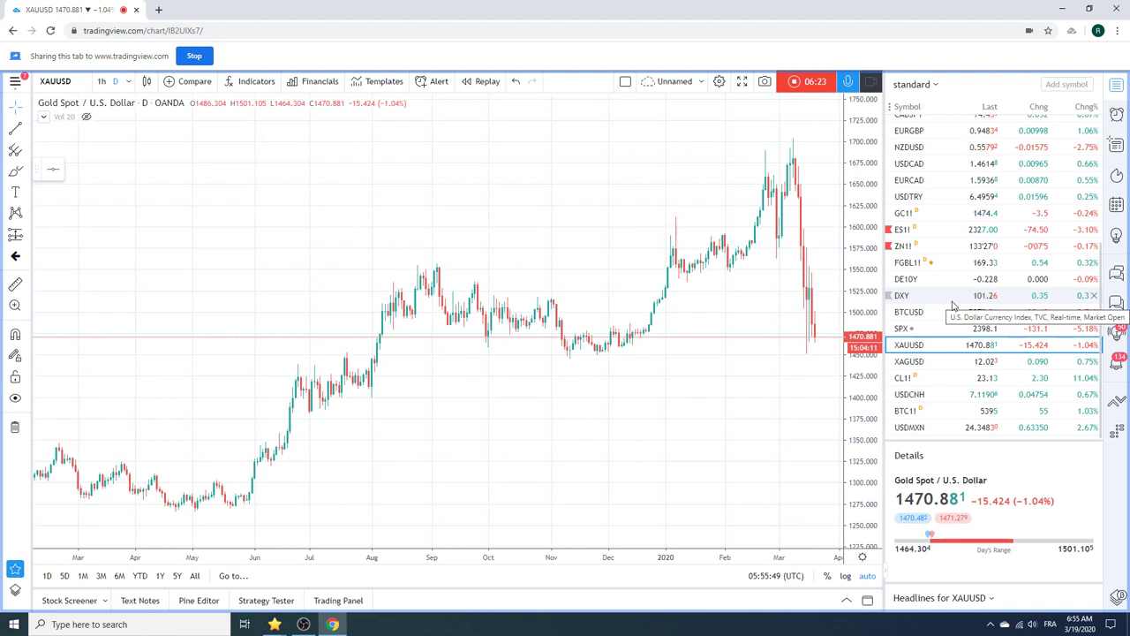
pyautogui.scroll(5, 976, 354)
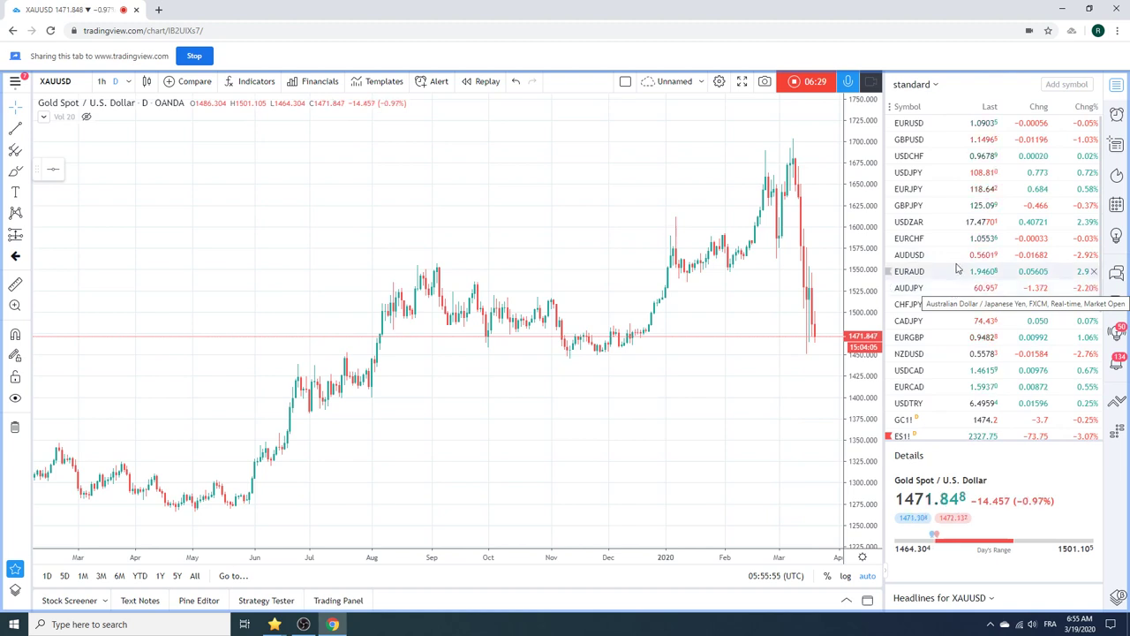
# Step: Load daily USDZAR from the watchlist and browse the list, showing the spike to 17.47499
pyautogui.click(913, 223)
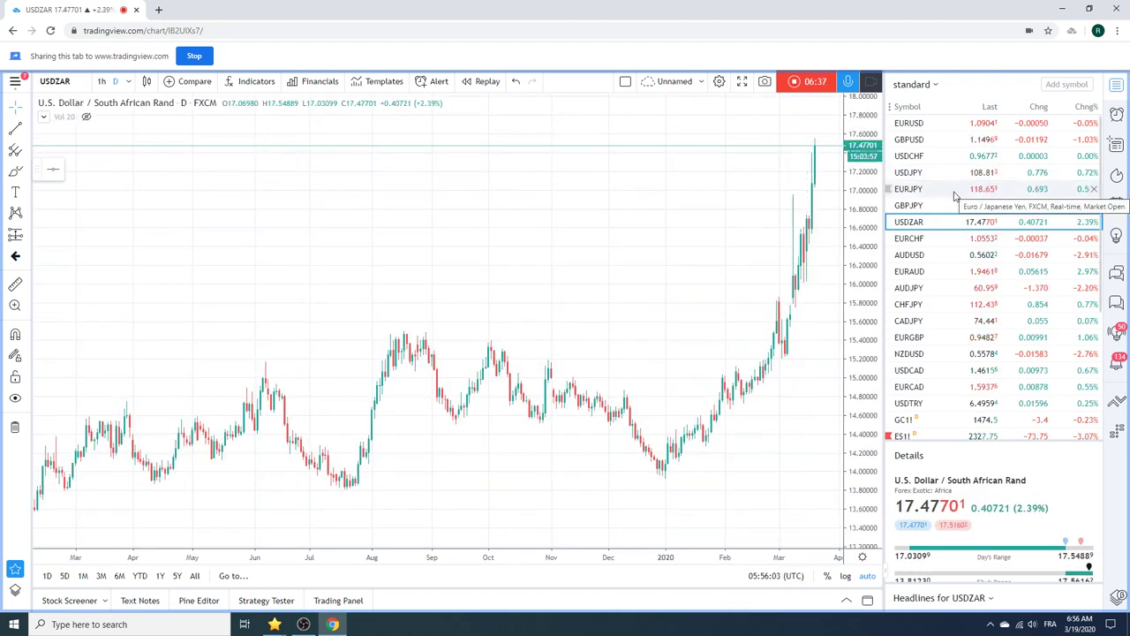
pyautogui.scroll(-2, 945, 210)
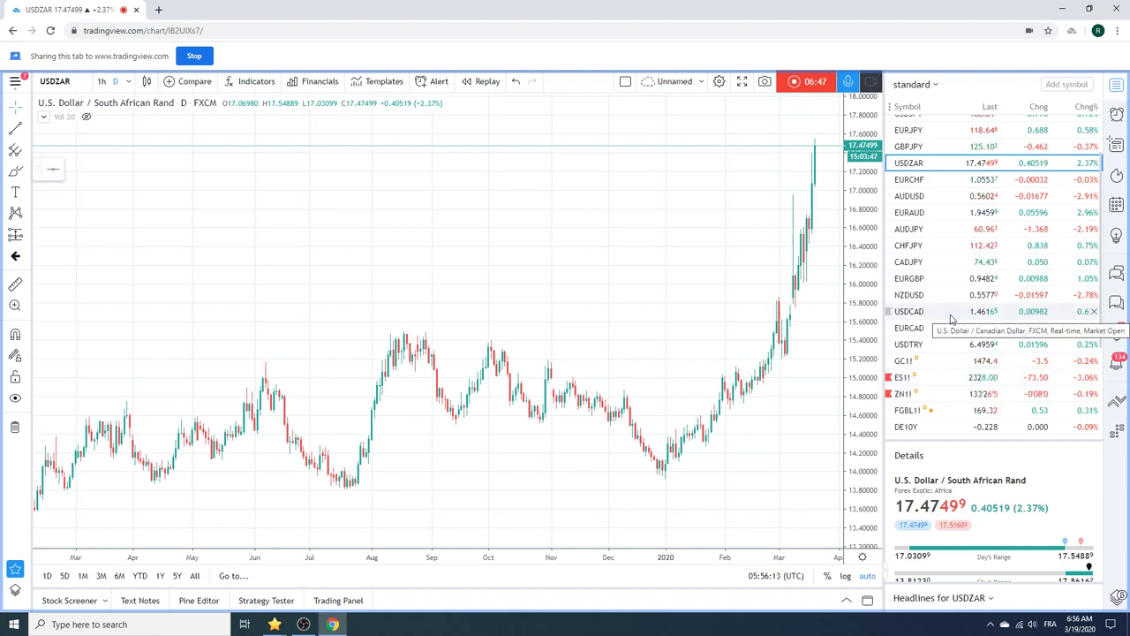
pyautogui.scroll(-1, 952, 319)
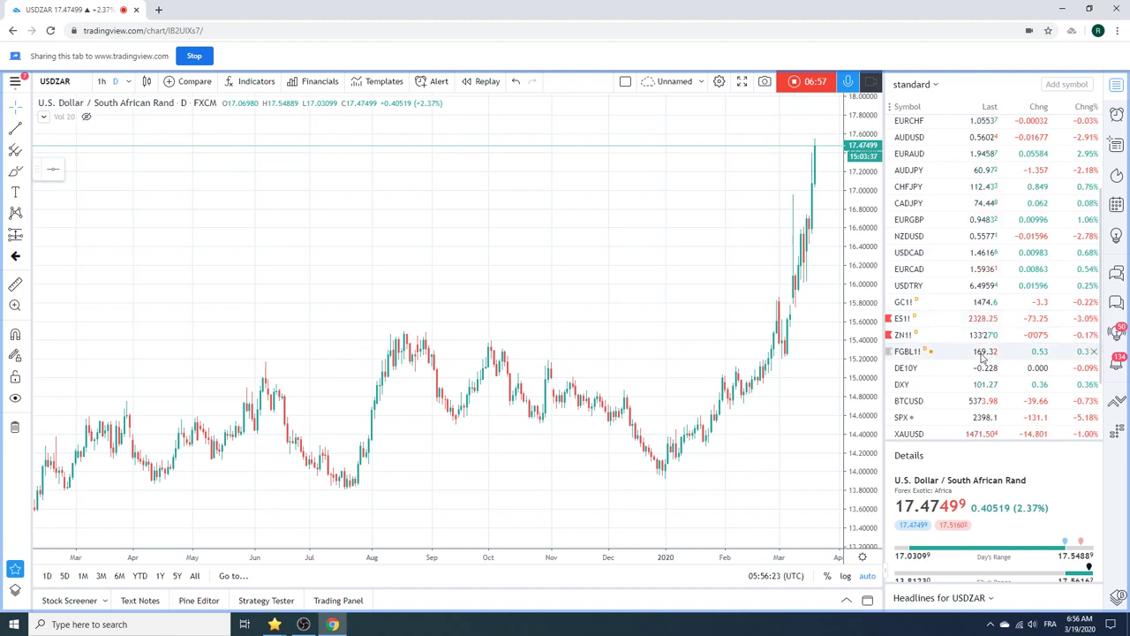
pyautogui.scroll(3, 983, 340)
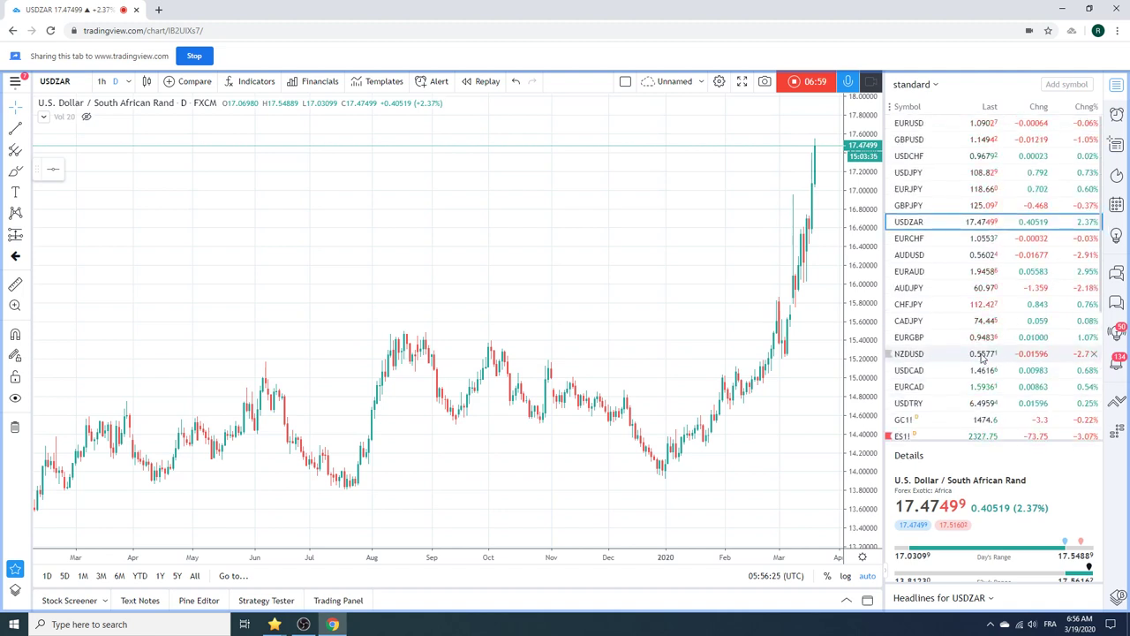
pyautogui.scroll(-2, 983, 354)
pyautogui.scroll(2, 985, 327)
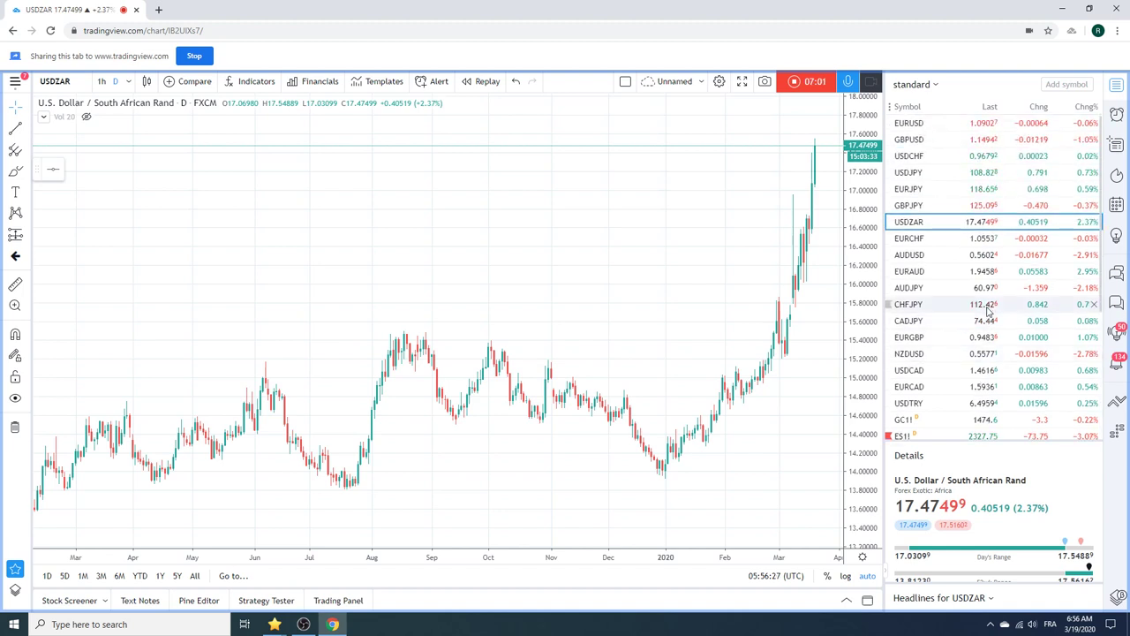